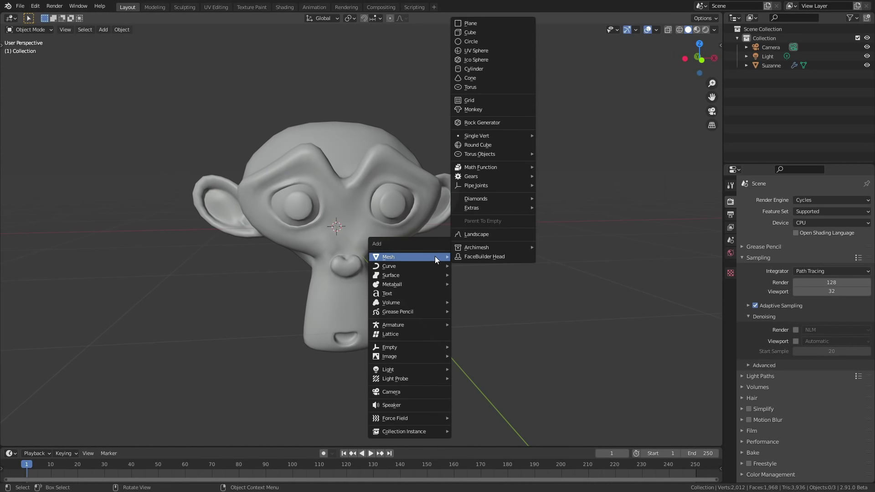
# Add an empty volume and give it a Mesh to Volume modifier with Suzanne as its source object.
pyautogui.moveTo(414, 303)
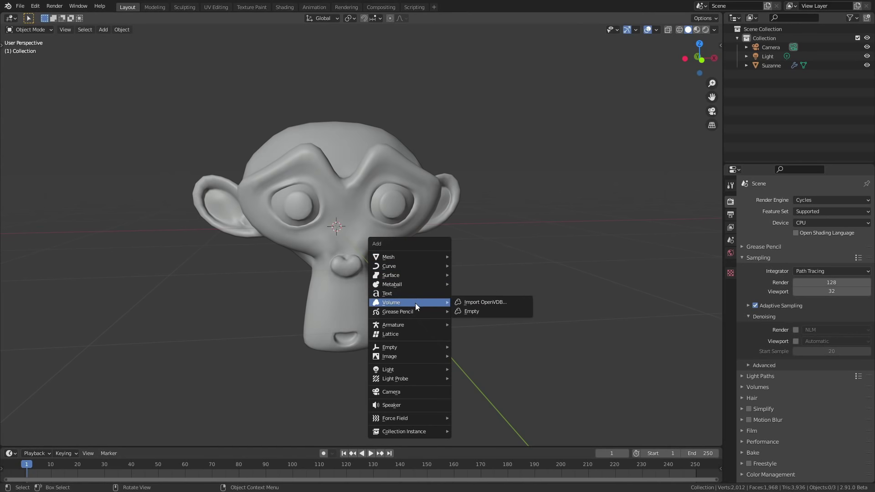
pyautogui.click(477, 312)
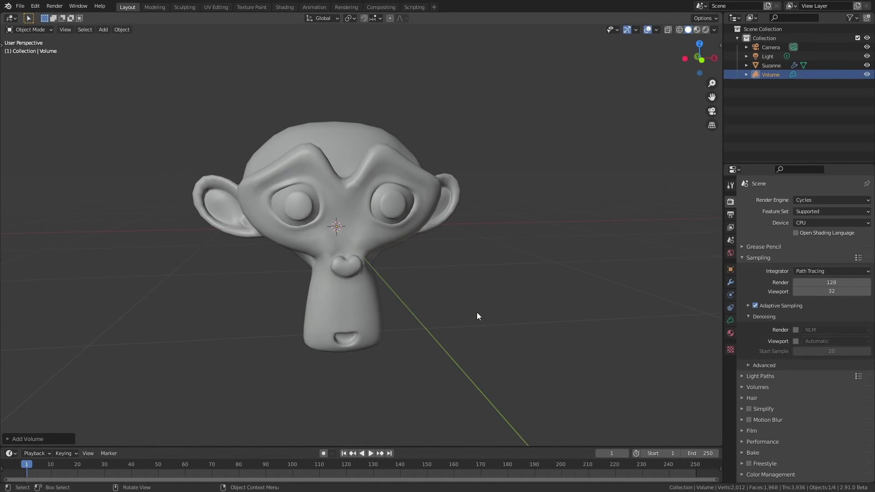
pyautogui.click(730, 282)
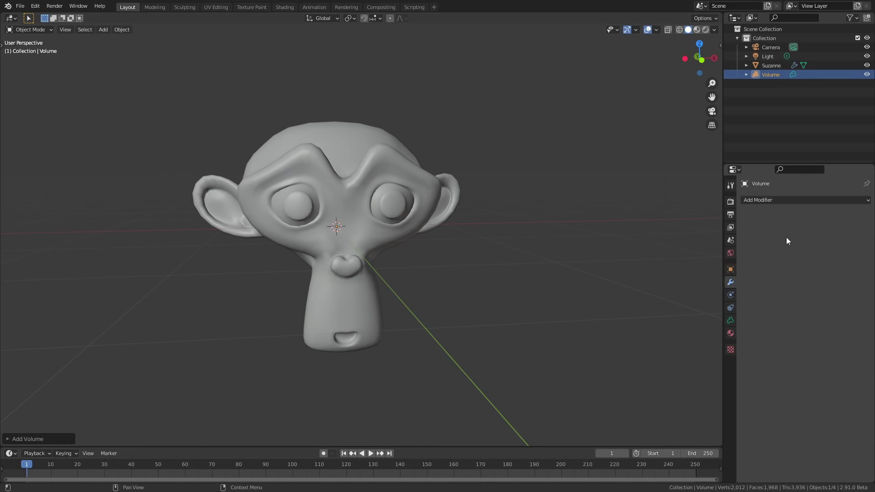
pyautogui.click(774, 200)
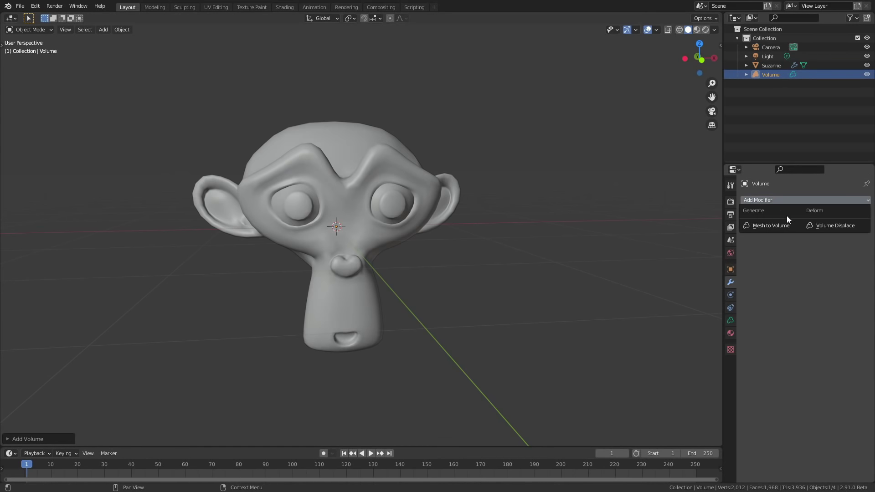
pyautogui.click(761, 224)
pyautogui.click(864, 229)
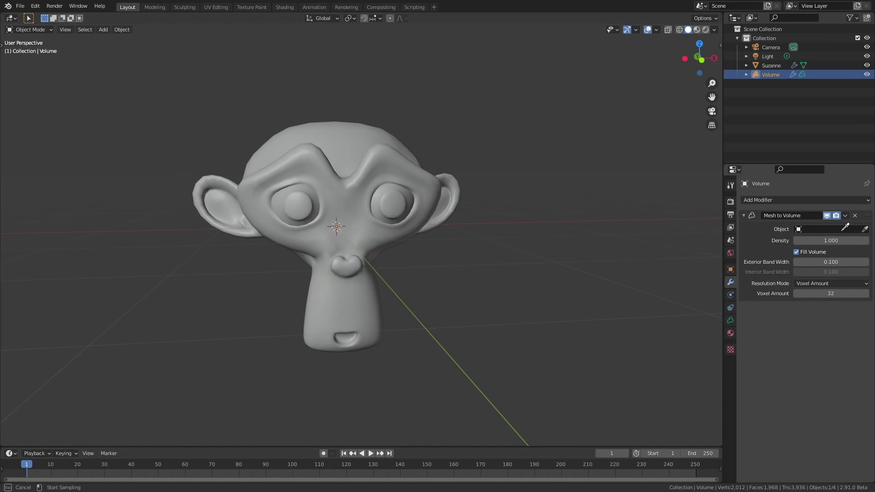
pyautogui.click(387, 182)
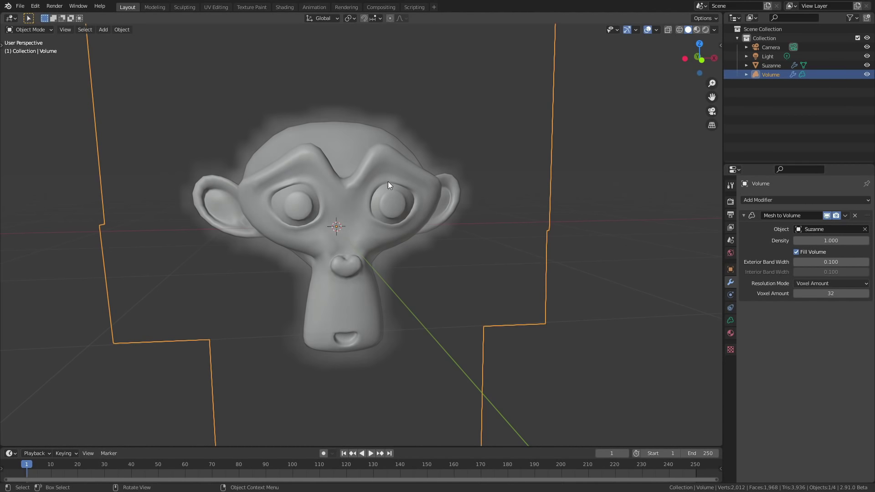
# Hide Suzanne and set the Mesh to Volume modifier's density to 2 and voxel amount to 70.
pyautogui.click(866, 65)
pyautogui.moveTo(390, 275)
pyautogui.mouseDown(button='middle')
pyautogui.moveTo(296, 274)
pyautogui.moveTo(398, 272)
pyautogui.moveTo(392, 277)
pyautogui.mouseUp(button='middle')
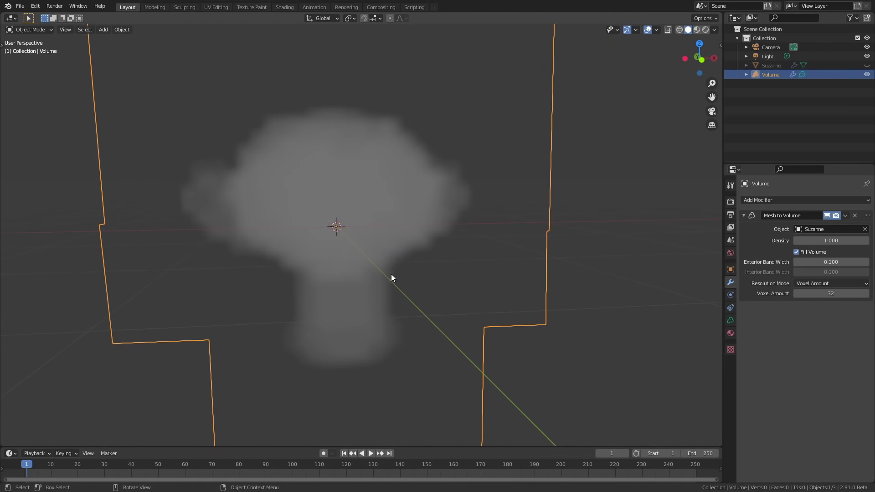
pyautogui.click(818, 240)
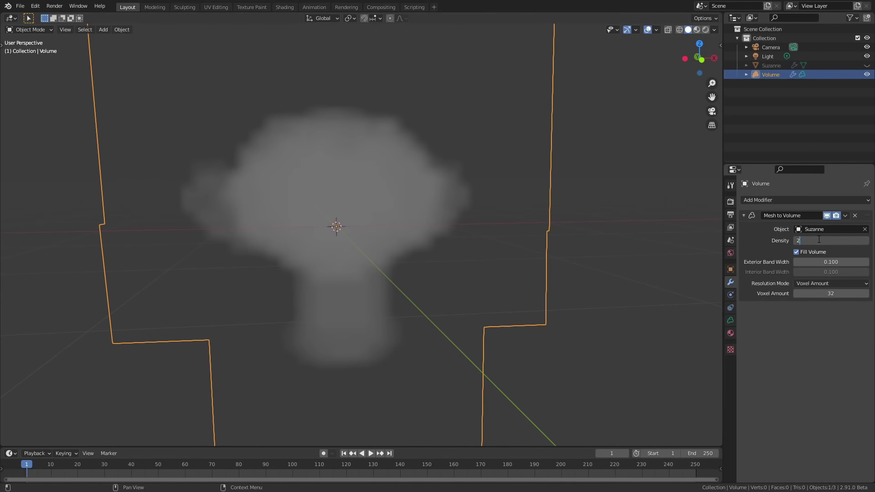
pyautogui.write('2')
pyautogui.press('Return')
pyautogui.click(824, 293)
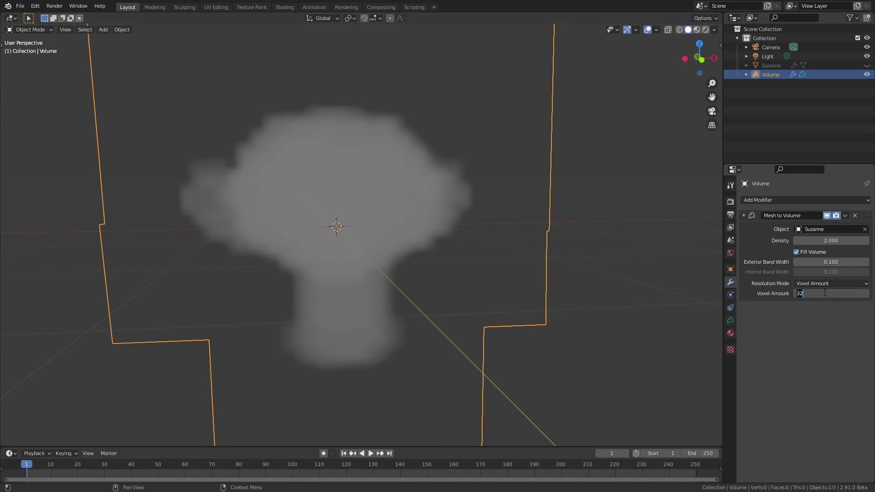
pyautogui.write('70')
pyautogui.press('Return')
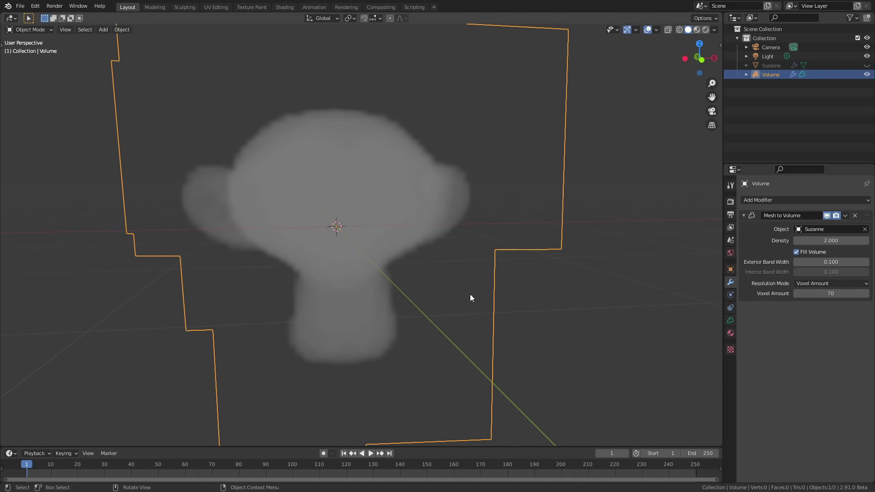
# Preview the monkey-shaped volume in rendered shading.
pyautogui.press('z')
pyautogui.click(480, 250)
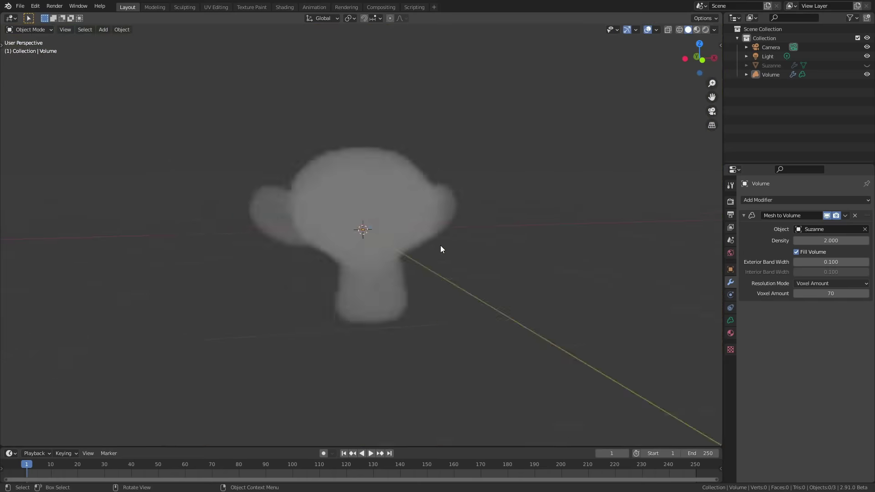
pyautogui.scroll(2, 440, 245)
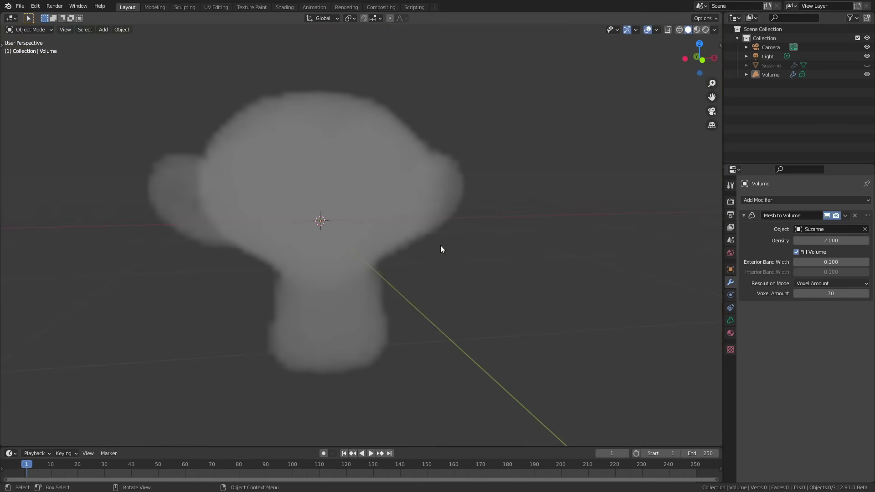
# Show Suzanne again and stretch one ear outward in Edit Mode with smooth proportional editing.
pyautogui.click(866, 65)
pyautogui.click(422, 186)
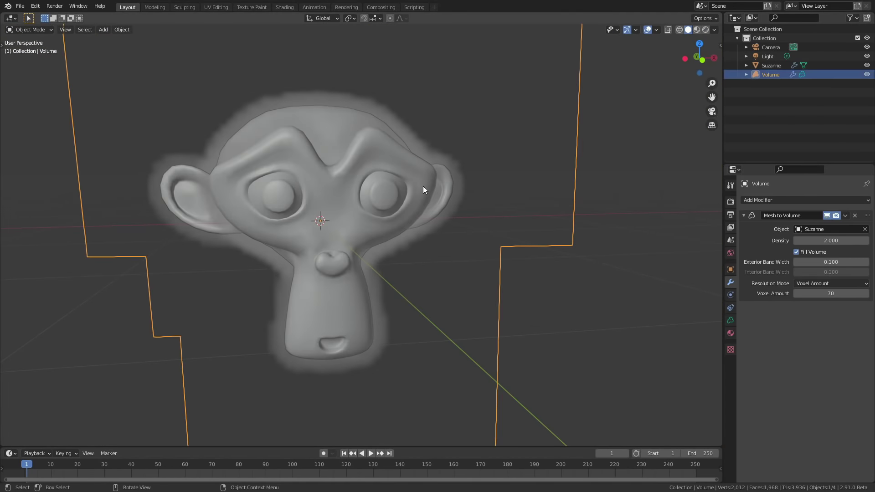
pyautogui.click(778, 65)
pyautogui.press('Tab')
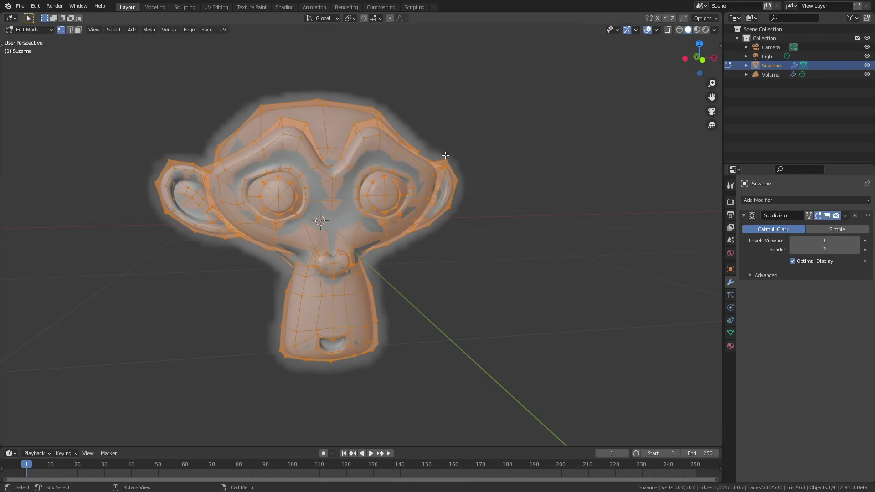
pyautogui.click(389, 18)
pyautogui.press('g')
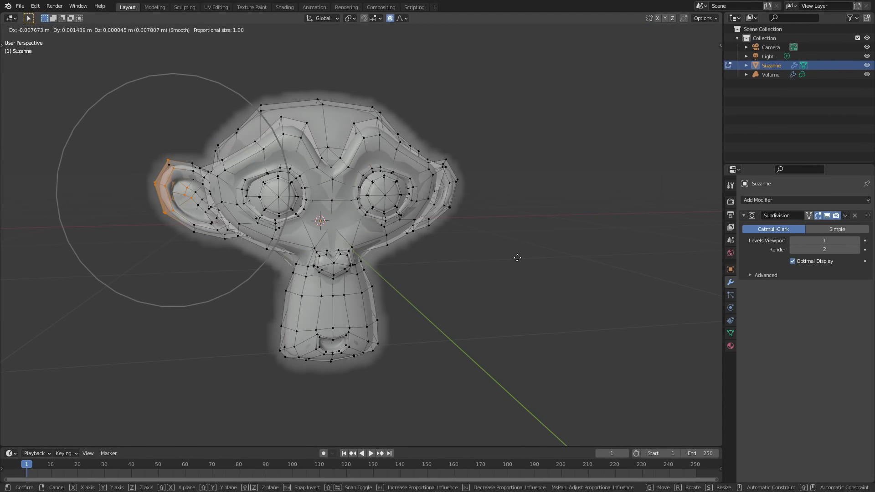
pyautogui.click(460, 225)
pyautogui.press('Tab')
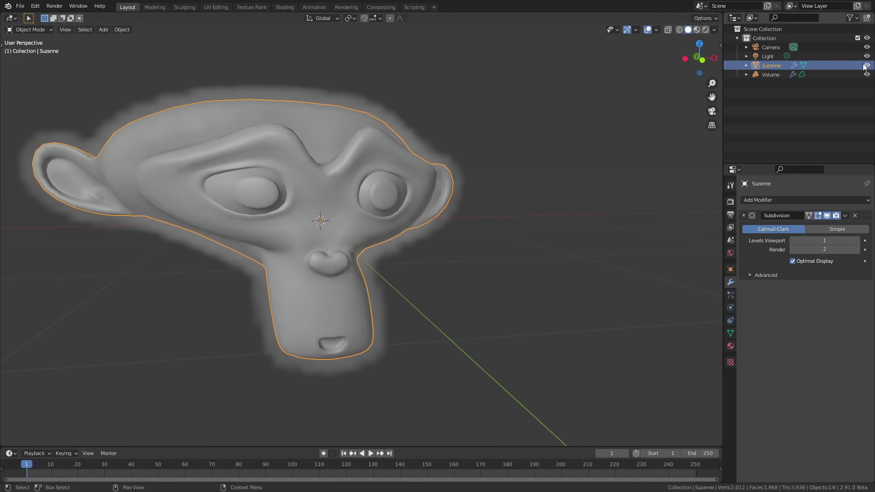
# Hide Suzanne and add a Volume Displace modifier with a new texture to the volume.
pyautogui.press('h')
pyautogui.moveTo(384, 172); pyautogui.dragTo(398, 193, button='middle')
pyautogui.click(770, 74)
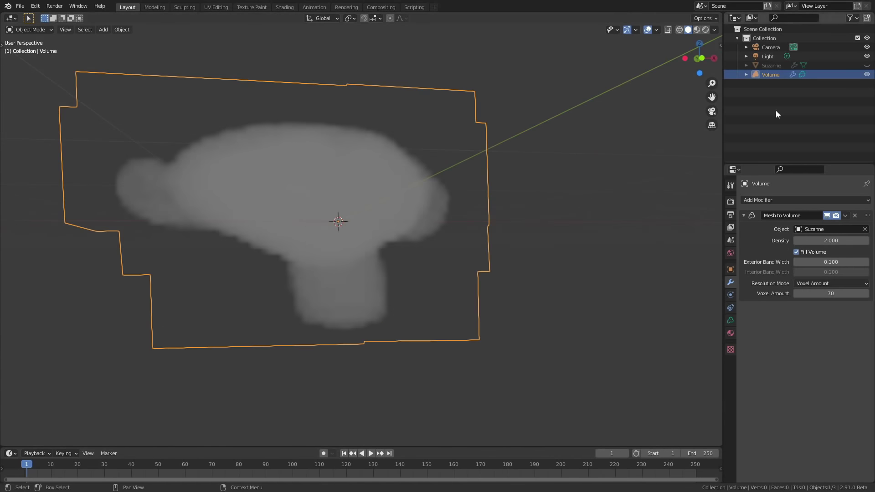
pyautogui.click(820, 200)
pyautogui.click(828, 224)
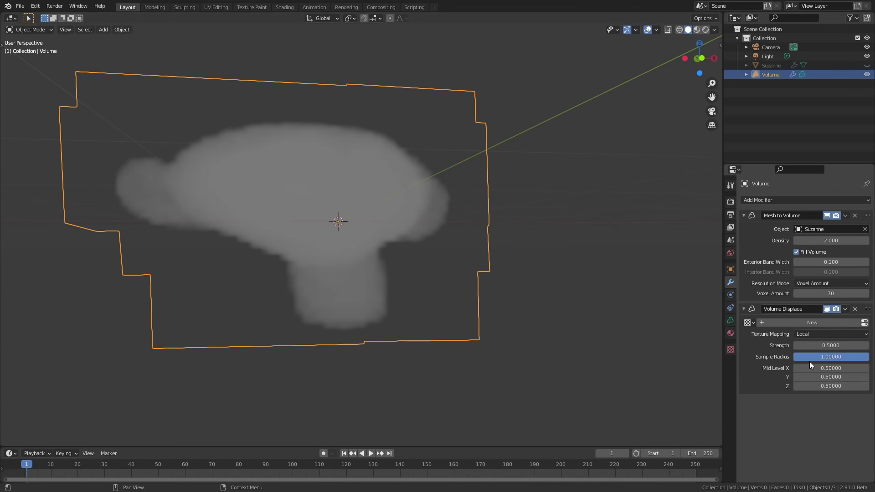
pyautogui.click(852, 323)
pyautogui.click(863, 323)
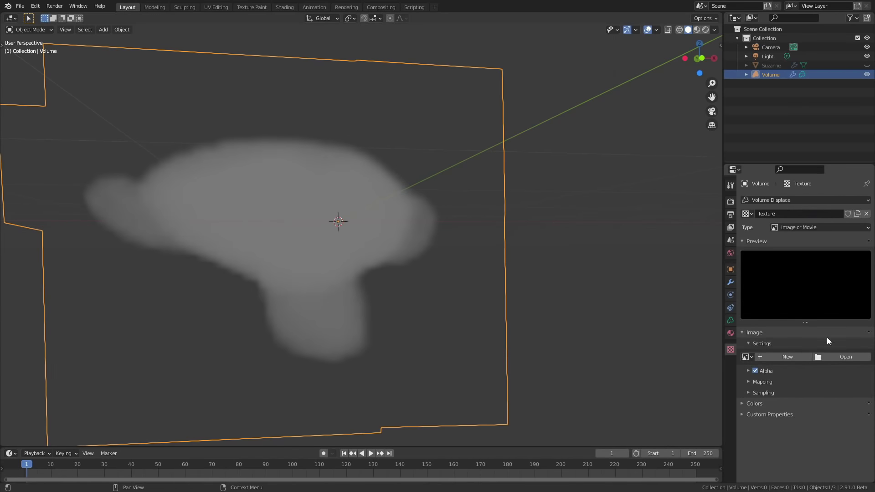
# Try the Marble and Voronoi types for the displacement texture.
pyautogui.click(816, 225)
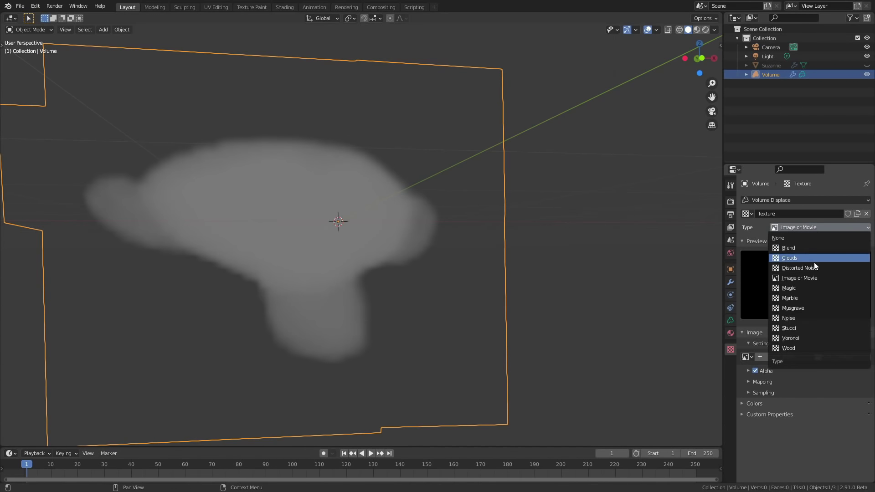
pyautogui.click(816, 298)
pyautogui.moveTo(470, 201); pyautogui.dragTo(497, 238, button='middle')
pyautogui.click(805, 225)
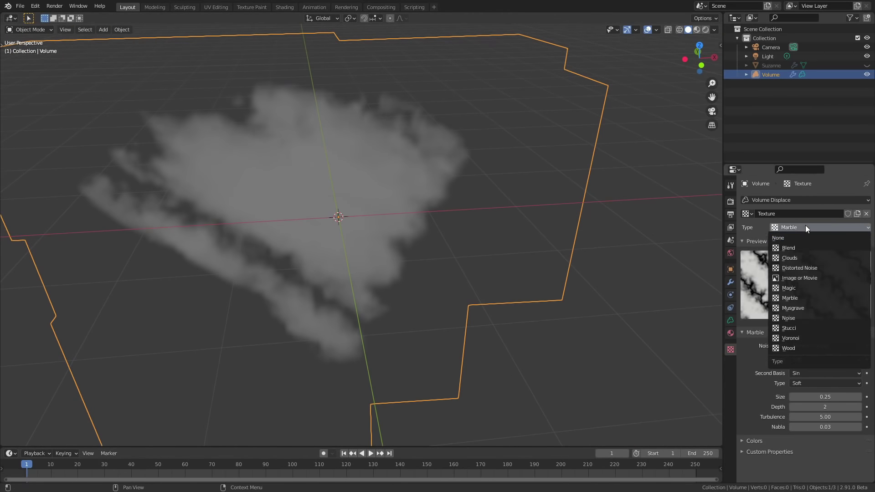
pyautogui.click(795, 338)
pyautogui.moveTo(488, 268); pyautogui.dragTo(516, 252, button='middle')
# Set the displacement texture type to Clouds with size 0.23, depth 3 and nabla 0.10.
pyautogui.click(803, 227)
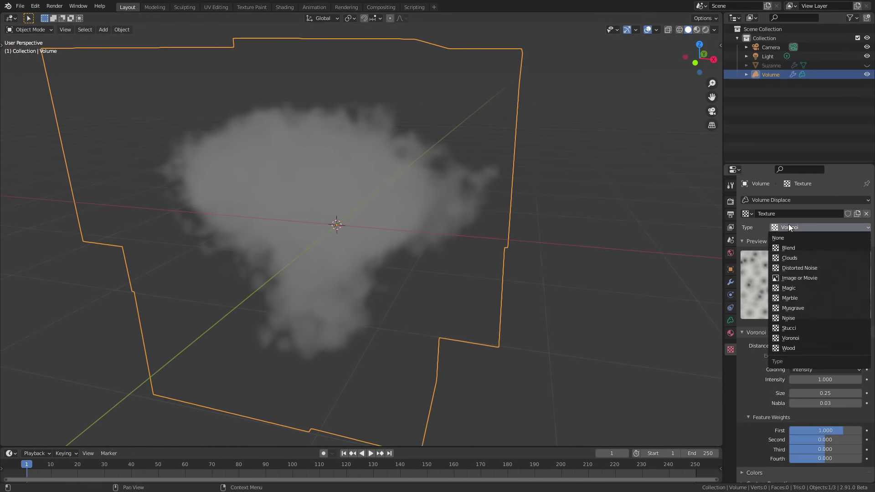
pyautogui.click(798, 258)
pyautogui.moveTo(802, 387); pyautogui.dragTo(856, 407)
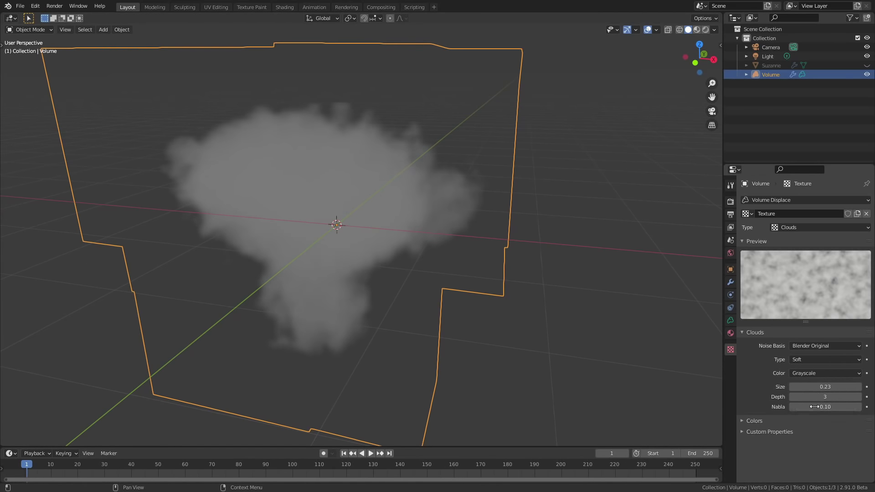
# Preview the displaced volume in rendered shading from several angles.
pyautogui.moveTo(670, 303); pyautogui.dragTo(471, 283, button='middle')
pyautogui.press('z')
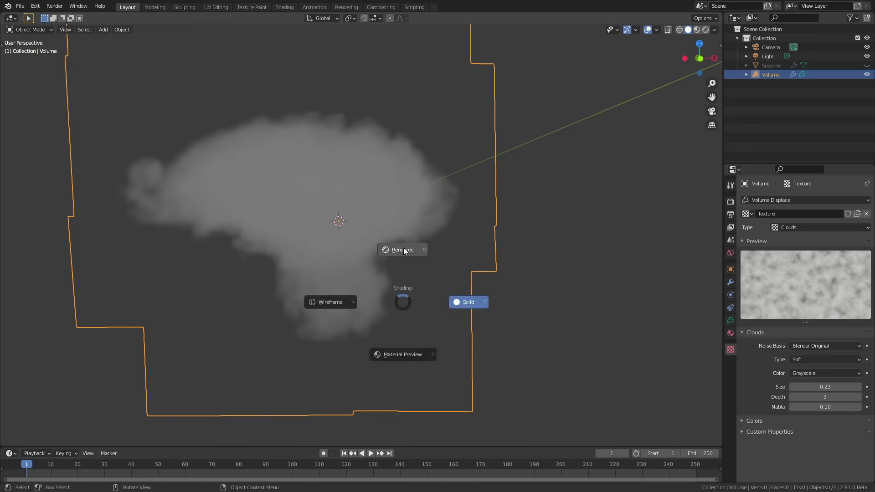
pyautogui.click(403, 247)
pyautogui.click(448, 250)
pyautogui.moveTo(449, 250); pyautogui.dragTo(416, 256, button='middle')
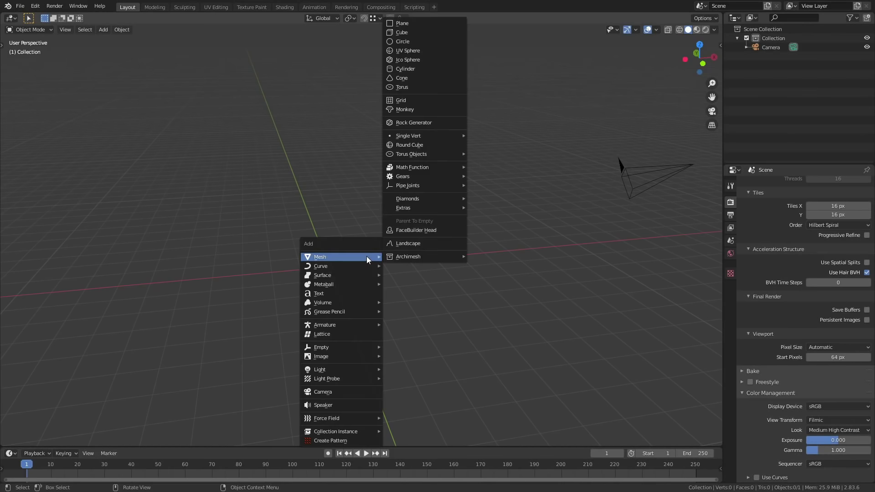
# Add a 2 m cube and place a duplicate of it about 0.84 m along the X axis.
pyautogui.click(416, 32)
pyautogui.scroll(3, 368, 232)
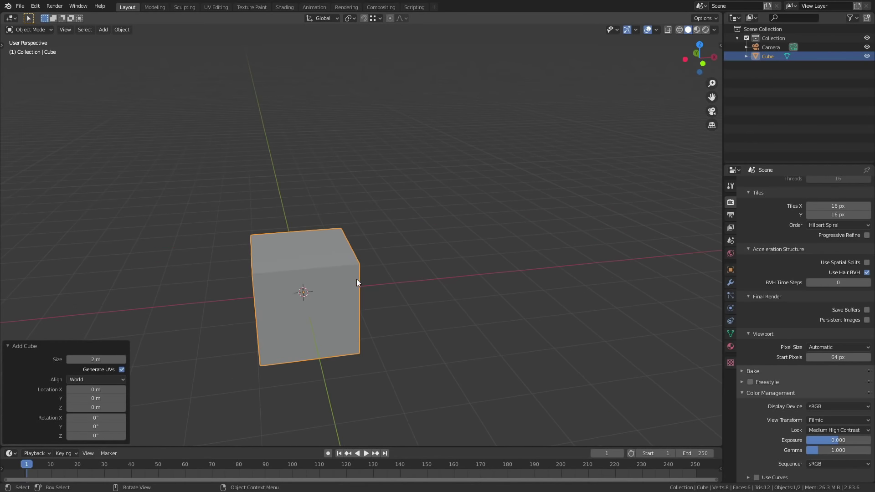
pyautogui.moveTo(357, 279); pyautogui.dragTo(371, 280, button='middle')
pyautogui.hotkey('shift', 'd')
pyautogui.press('x')
pyautogui.click(413, 298)
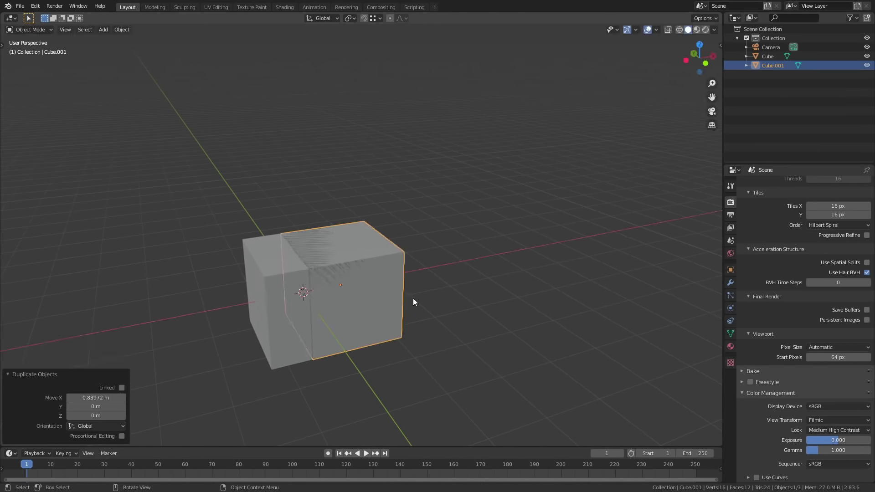
# Scale the duplicate cube along the Y axis by about 0.46.
pyautogui.press('s')
pyautogui.press('y')
pyautogui.click(383, 293)
pyautogui.moveTo(383, 293); pyautogui.dragTo(319, 256, button='middle')
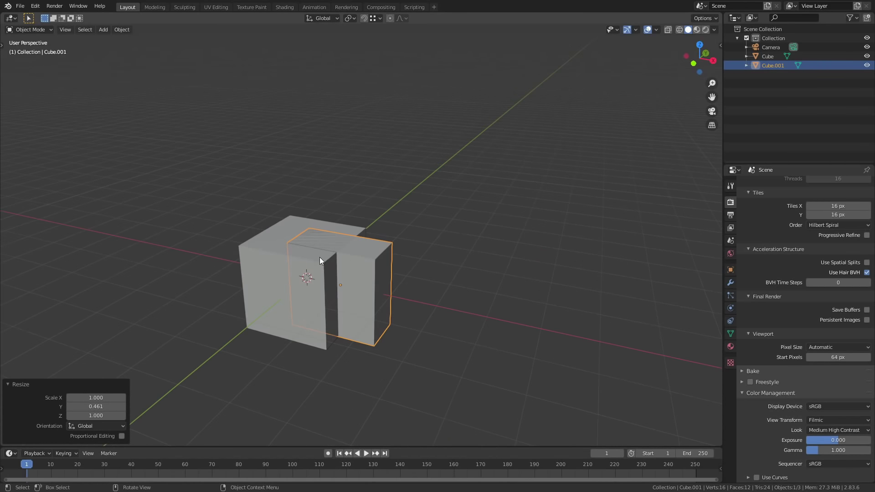
pyautogui.scroll(3, 319, 257)
# Merge the narrower duplicate into the original cube with an applied Boolean modifier, and delete the duplicate.
pyautogui.click(302, 279)
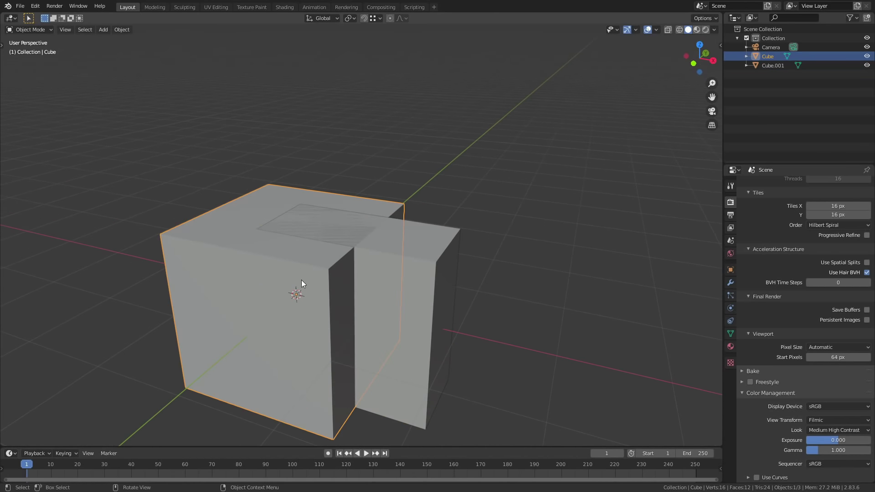
pyautogui.click(730, 282)
pyautogui.click(796, 184)
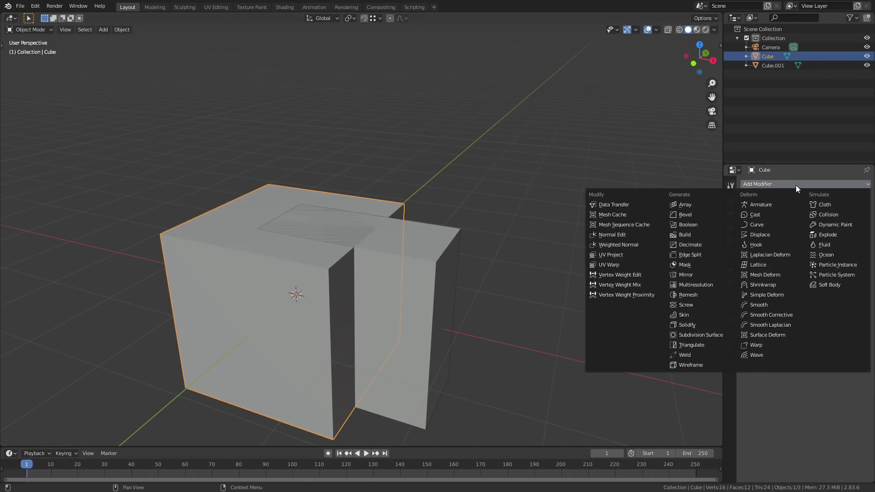
pyautogui.click(702, 223)
pyautogui.click(864, 235)
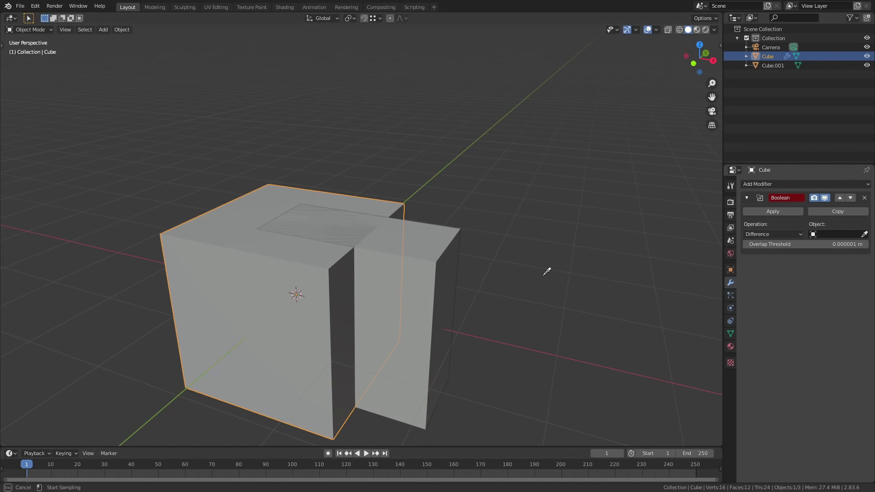
pyautogui.click(453, 234)
pyautogui.click(772, 213)
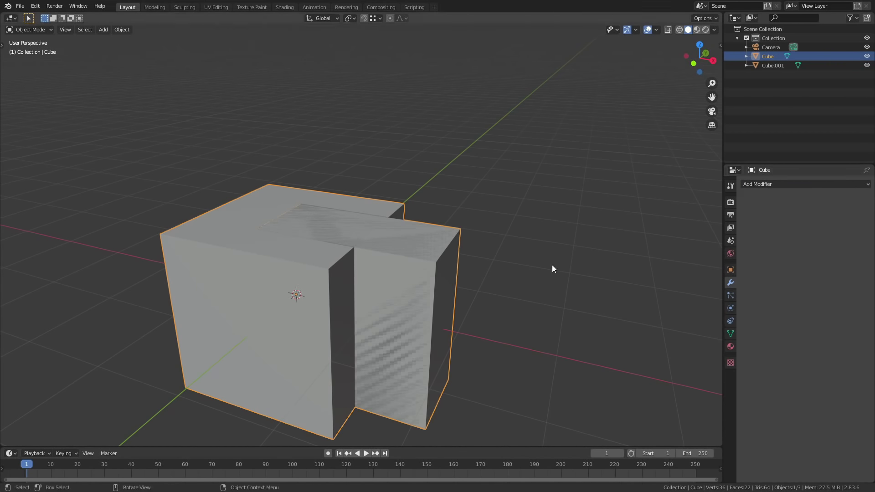
pyautogui.click(445, 294)
pyautogui.press('Delete')
# Examine the merged cube's edges and overlapping top faces in Edit Mode.
pyautogui.moveTo(386, 266); pyautogui.dragTo(244, 192, button='middle')
pyautogui.scroll(2, 276, 161)
pyautogui.click(272, 152)
pyautogui.press('Tab')
pyautogui.hotkey('alt', 'a')
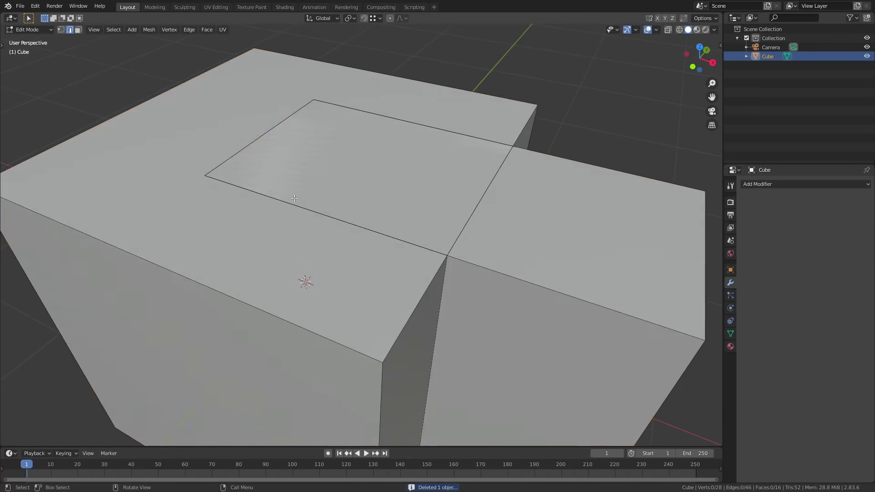
pyautogui.moveTo(298, 200); pyautogui.dragTo(279, 208, button='middle')
pyautogui.scroll(-2, 280, 208)
pyautogui.scroll(-4, 280, 208)
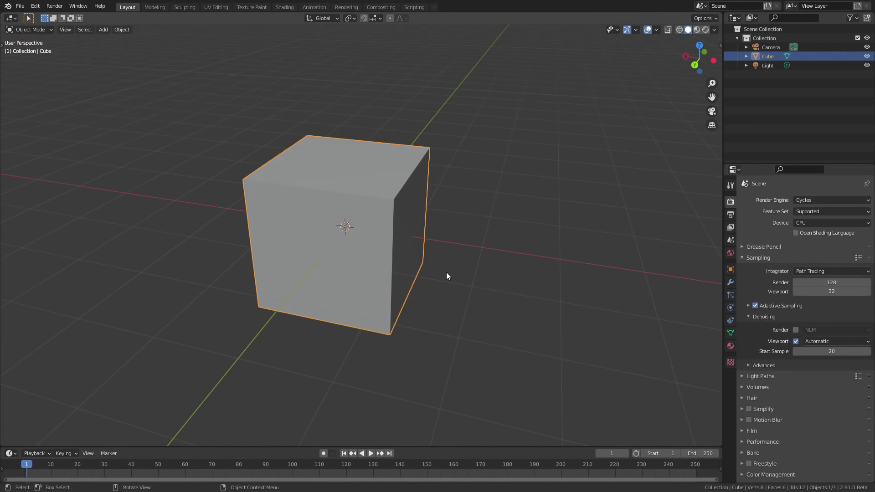
# Duplicate the cube along the X axis and scale the duplicate narrower along the Y axis so both cubes overlap.
pyautogui.hotkey('shift', 'd')
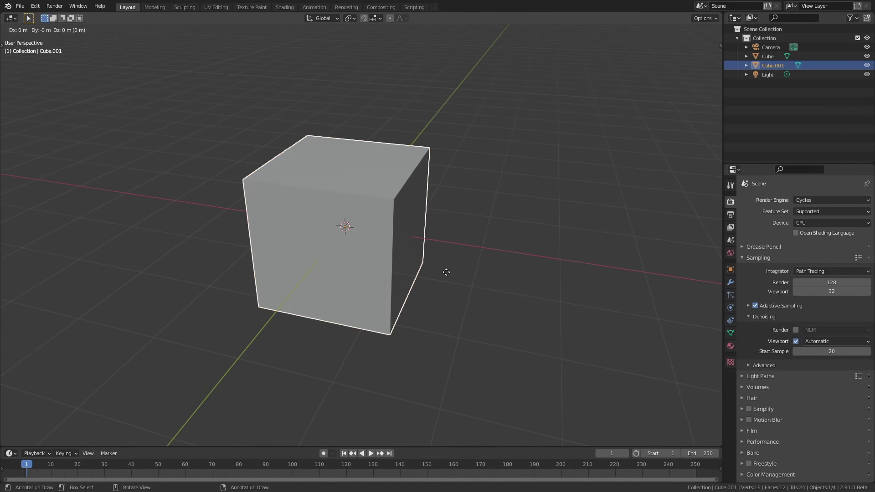
pyautogui.press('x')
pyautogui.click(510, 289)
pyautogui.press('s')
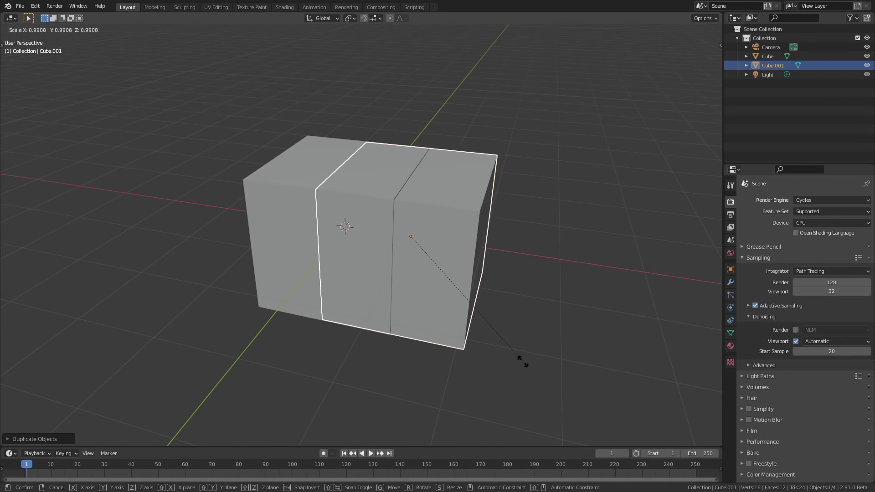
pyautogui.click(469, 297)
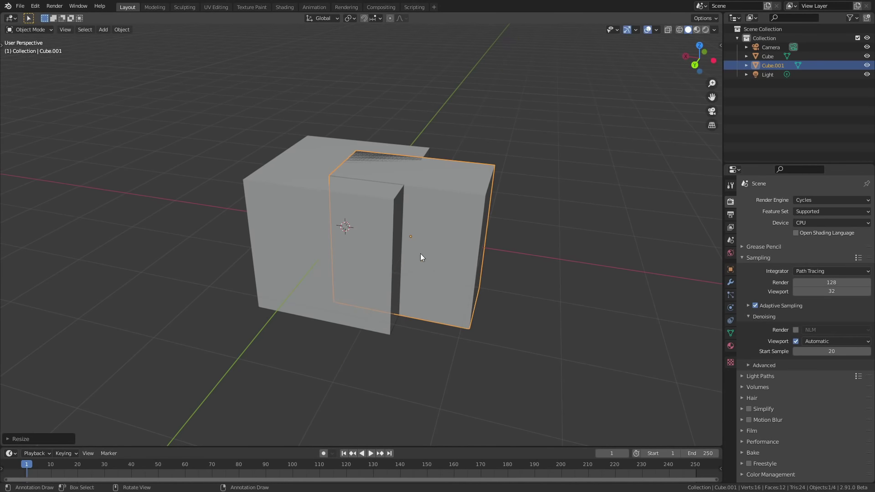
# Add a Difference Boolean to the original cube with the duplicate as its object, comparing the Fast solver with Exact and keeping Exact.
pyautogui.click(320, 216)
pyautogui.click(729, 281)
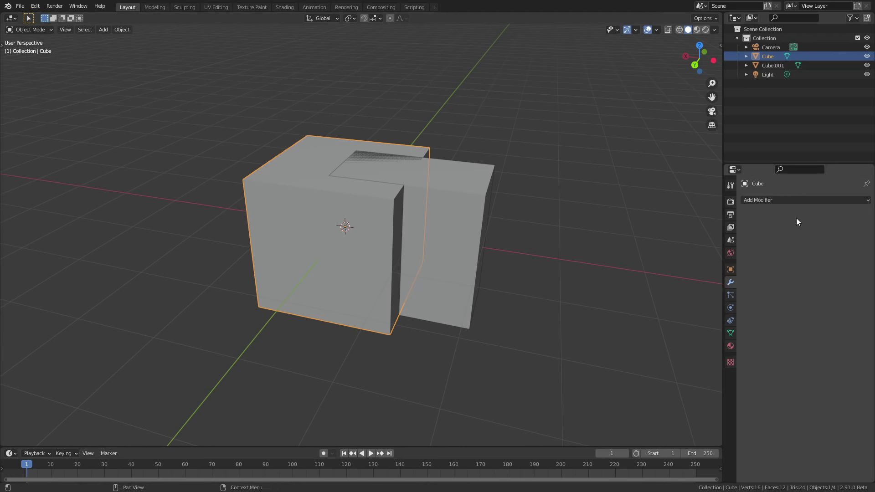
pyautogui.click(792, 201)
pyautogui.click(687, 245)
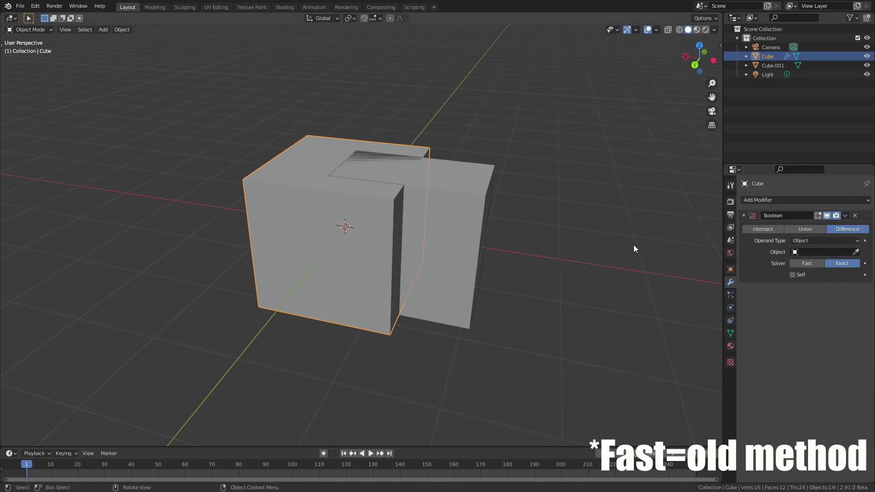
pyautogui.scroll(2, 490, 226)
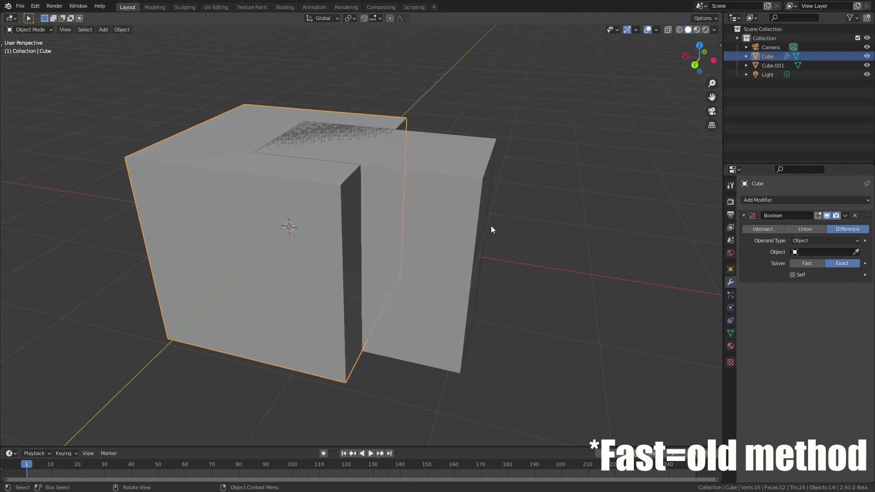
pyautogui.click(857, 252)
pyautogui.click(472, 205)
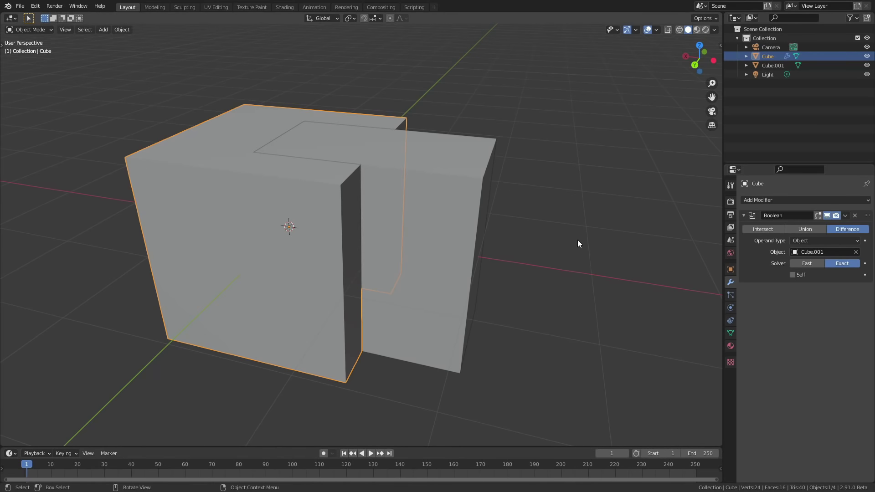
pyautogui.click(813, 263)
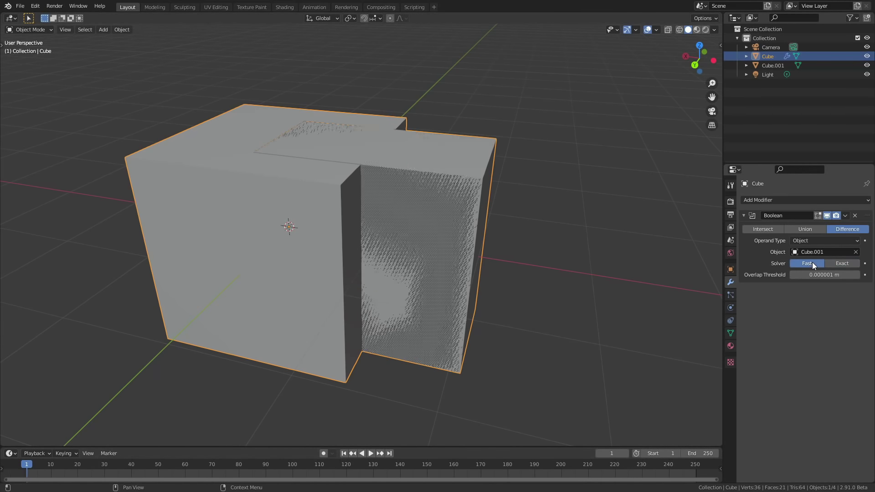
pyautogui.click(834, 264)
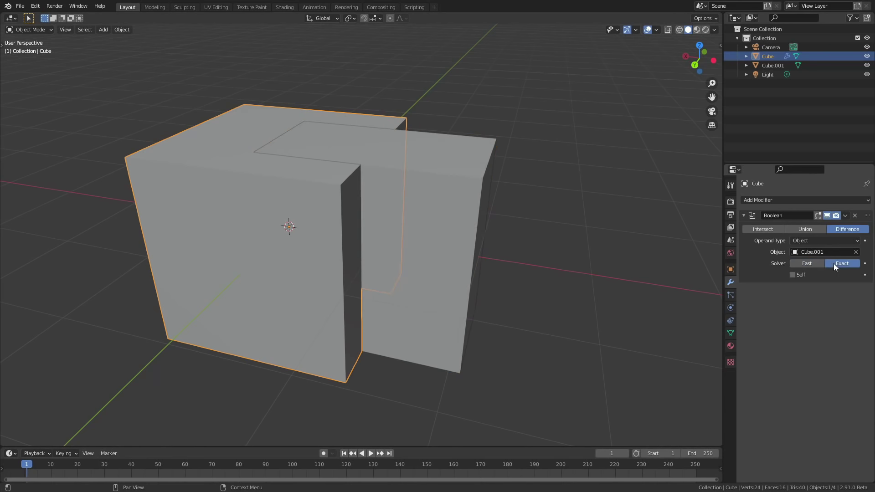
# Apply the Boolean modifier to the original cube and delete the duplicate cutter cube.
pyautogui.hotkey('ctrl', 'a')
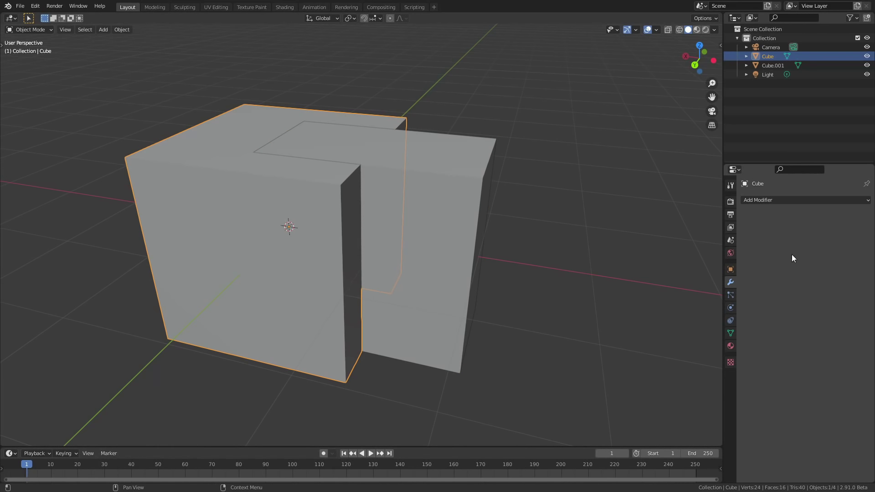
pyautogui.click(434, 196)
pyautogui.press('Delete')
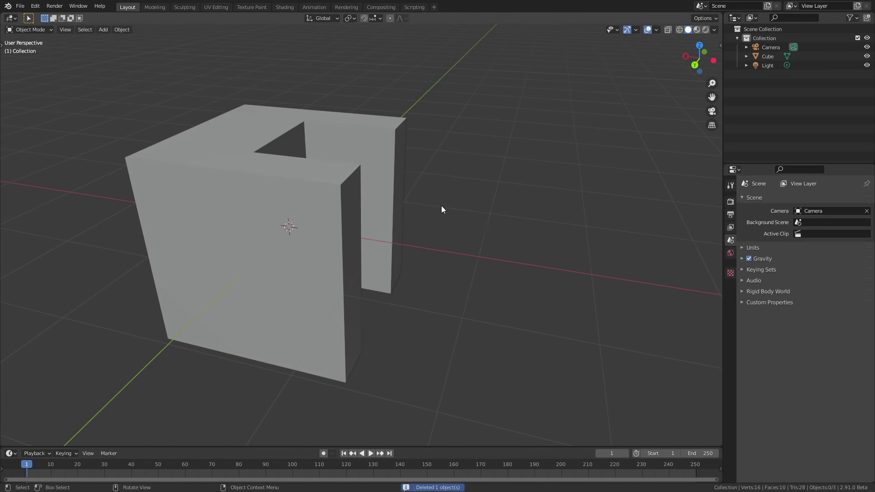
# Examine the notched cube from several angles and inspect its edges in Edit Mode.
pyautogui.moveTo(473, 219); pyautogui.dragTo(393, 291, button='middle')
pyautogui.scroll(2, 381, 271)
pyautogui.click(392, 292)
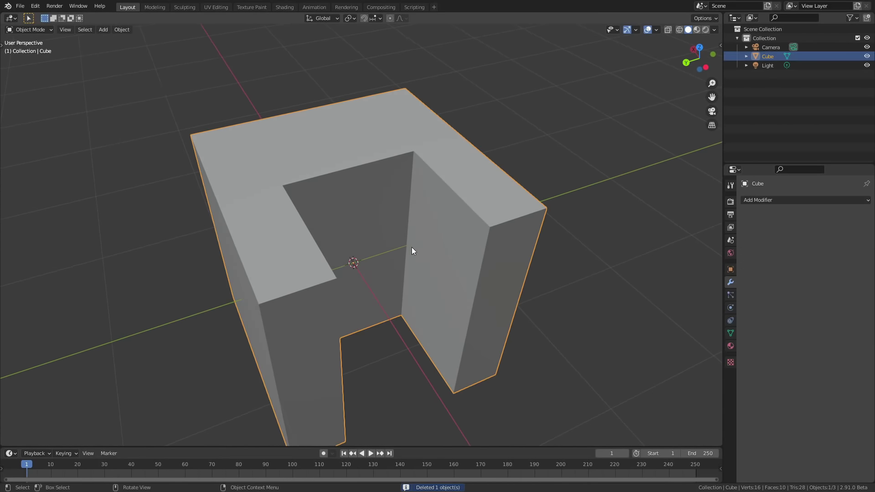
pyautogui.press('Tab')
pyautogui.moveTo(411, 248)
pyautogui.mouseDown(button='middle')
pyautogui.moveTo(351, 215)
pyautogui.moveTo(363, 291)
pyautogui.moveTo(423, 248)
pyautogui.mouseUp(button='middle')
pyautogui.scroll(-3, 424, 248)
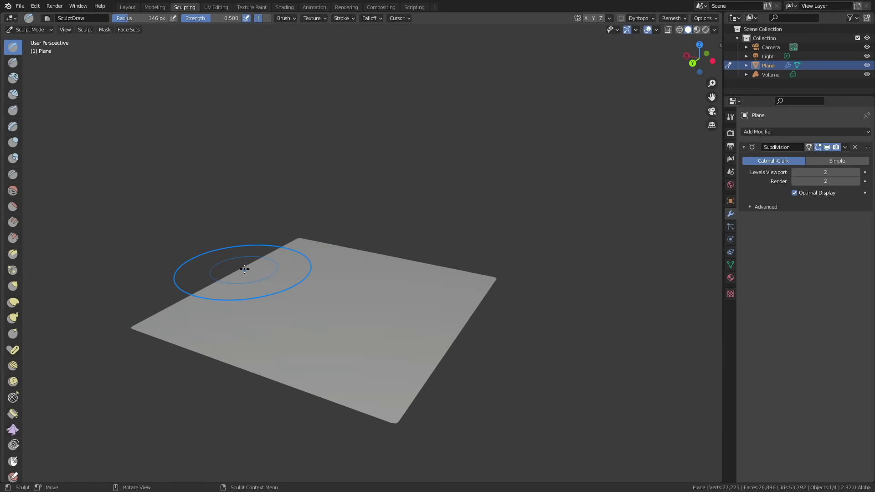
# Bend one edge of the plane with the Boundary brush, then enlarge the brush radius to 176 px and show its settings.
pyautogui.click(12, 413)
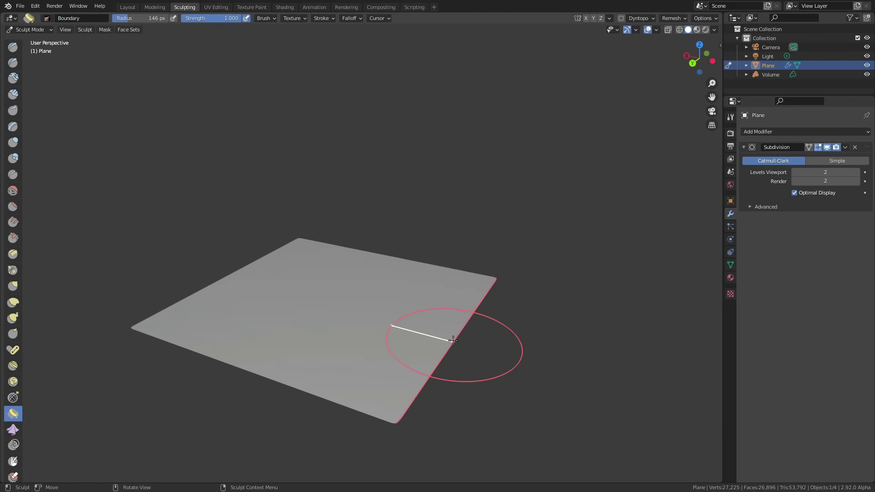
pyautogui.moveTo(453, 340)
pyautogui.mouseDown()
pyautogui.moveTo(447, 336)
pyautogui.moveTo(452, 377)
pyautogui.moveTo(436, 430)
pyautogui.moveTo(419, 281)
pyautogui.moveTo(444, 338)
pyautogui.moveTo(449, 255)
pyautogui.moveTo(434, 460)
pyautogui.moveTo(431, 196)
pyautogui.moveTo(416, 460)
pyautogui.moveTo(448, 313)
pyautogui.mouseUp()
pyautogui.press(']')
pyautogui.press(']')
pyautogui.press(']')
pyautogui.press(']')
pyautogui.press(']')
pyautogui.press(']')
pyautogui.press(']')
pyautogui.press(']')
pyautogui.press(']')
pyautogui.press(']')
pyautogui.press('[')
pyautogui.press('[')
pyautogui.press('[')
pyautogui.press('[')
pyautogui.press('[')
pyautogui.press('[')
pyautogui.press('[')
pyautogui.press('[')
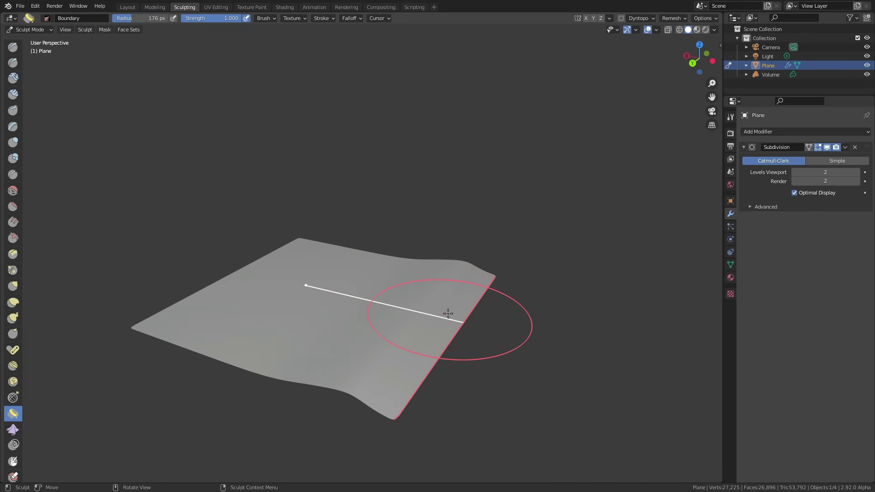
pyautogui.press('n')
# Try bending the plane's edges further with the Boundary brush, and undo each stroke.
pyautogui.moveTo(212, 304)
pyautogui.mouseDown()
pyautogui.moveTo(232, 364)
pyautogui.moveTo(319, 448)
pyautogui.moveTo(336, 447)
pyautogui.mouseUp()
pyautogui.hotkey('ctrl', 'z')
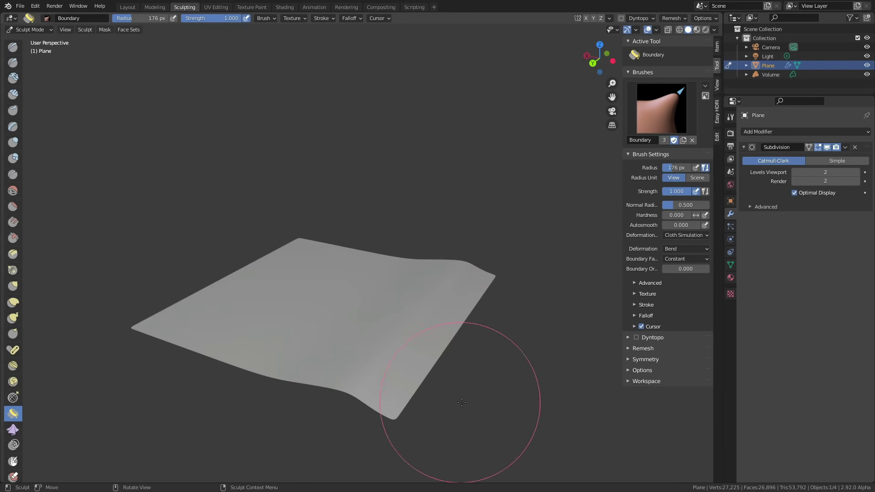
pyautogui.moveTo(448, 329)
pyautogui.mouseDown()
pyautogui.moveTo(470, 361)
pyautogui.moveTo(570, 410)
pyautogui.mouseUp()
pyautogui.moveTo(542, 395)
pyautogui.mouseDown(button='middle')
pyautogui.moveTo(448, 334)
pyautogui.moveTo(497, 336)
pyautogui.moveTo(479, 335)
pyautogui.mouseUp(button='middle')
pyautogui.hotkey('ctrl', 'z')
# Try twisting two edges of the plane with the Boundary brush's deformation set to Twist, and undo both strokes.
pyautogui.moveTo(421, 329); pyautogui.dragTo(378, 326, button='middle')
pyautogui.scroll(-3, 379, 326)
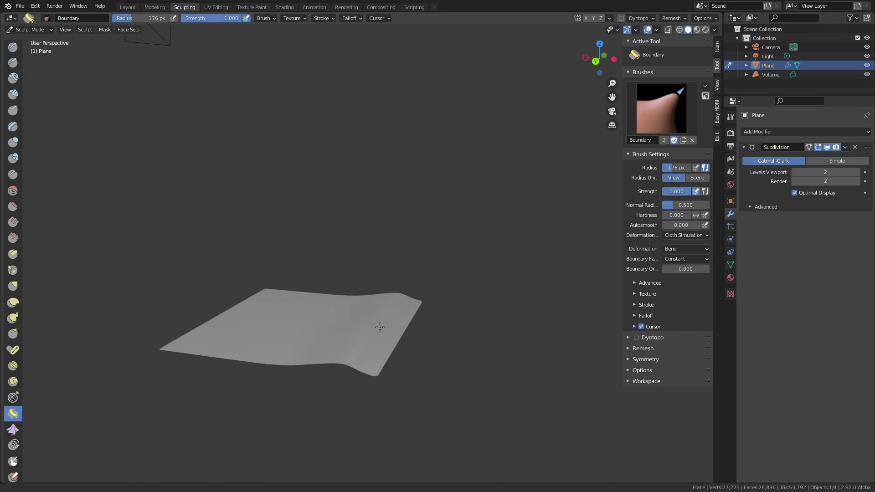
pyautogui.click(704, 249)
pyautogui.click(693, 299)
pyautogui.moveTo(433, 337); pyautogui.dragTo(385, 331, button='middle')
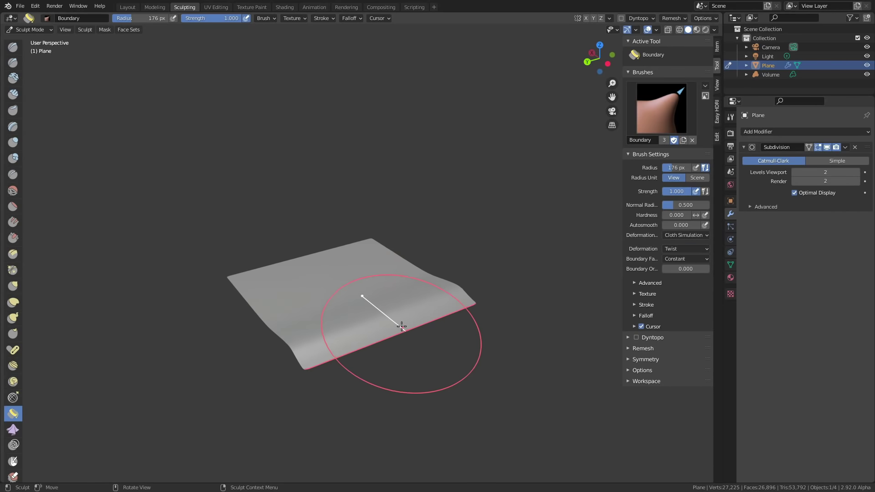
pyautogui.moveTo(401, 326); pyautogui.dragTo(271, 368)
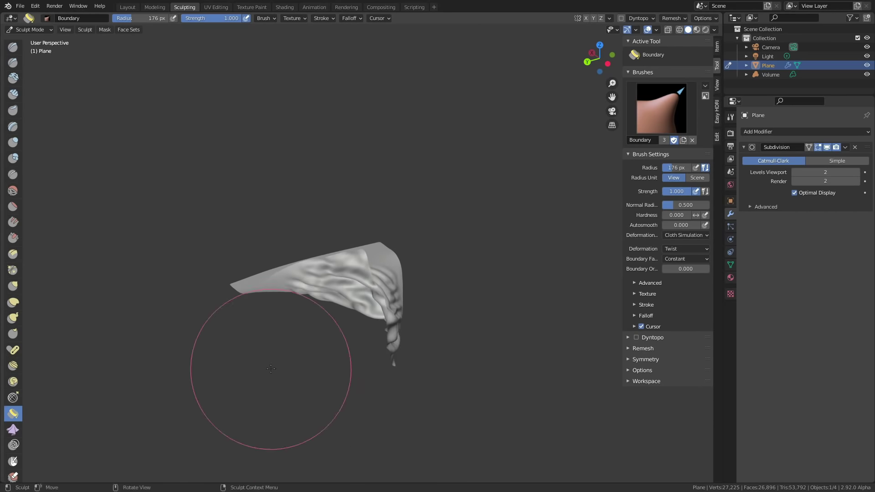
pyautogui.moveTo(270, 369); pyautogui.dragTo(368, 352, button='middle')
pyautogui.moveTo(222, 385); pyautogui.dragTo(373, 451)
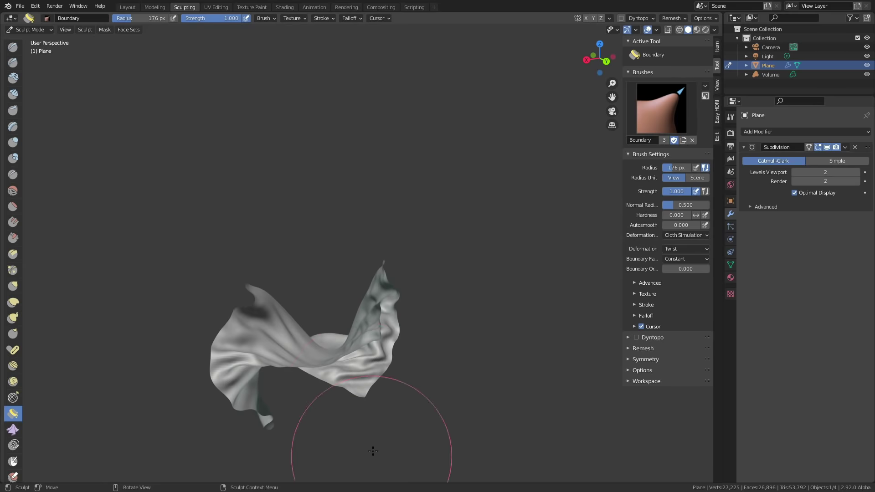
pyautogui.moveTo(372, 452)
pyautogui.mouseDown(button='middle')
pyautogui.moveTo(420, 414)
pyautogui.moveTo(375, 384)
pyautogui.moveTo(377, 369)
pyautogui.moveTo(363, 372)
pyautogui.mouseUp(button='middle')
pyautogui.hotkey('ctrl', 'z')
pyautogui.hotkey('ctrl', 'z')
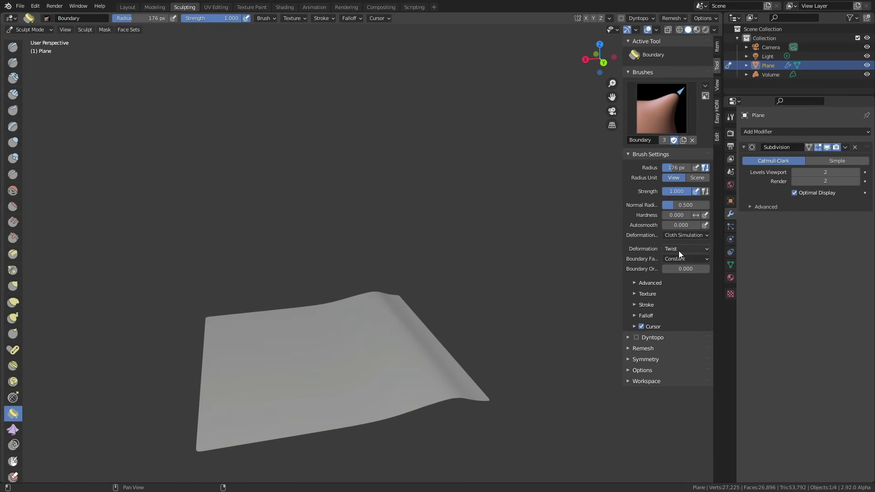
# Set the Boundary brush's deformation to Grab and pull several edges of the plane outward and upward.
pyautogui.click(678, 250)
pyautogui.click(680, 290)
pyautogui.moveTo(430, 346); pyautogui.dragTo(506, 337)
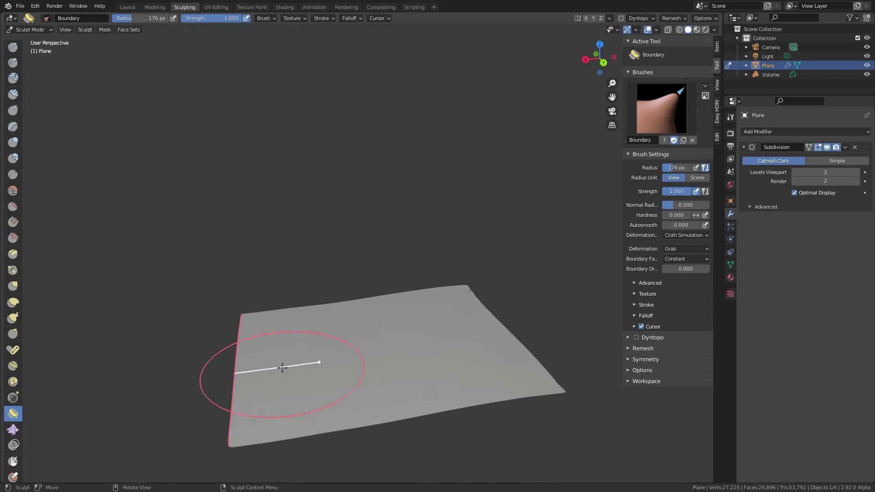
pyautogui.moveTo(282, 368); pyautogui.dragTo(103, 377)
pyautogui.moveTo(325, 316); pyautogui.dragTo(318, 225)
pyautogui.moveTo(305, 278); pyautogui.dragTo(397, 264, button='middle')
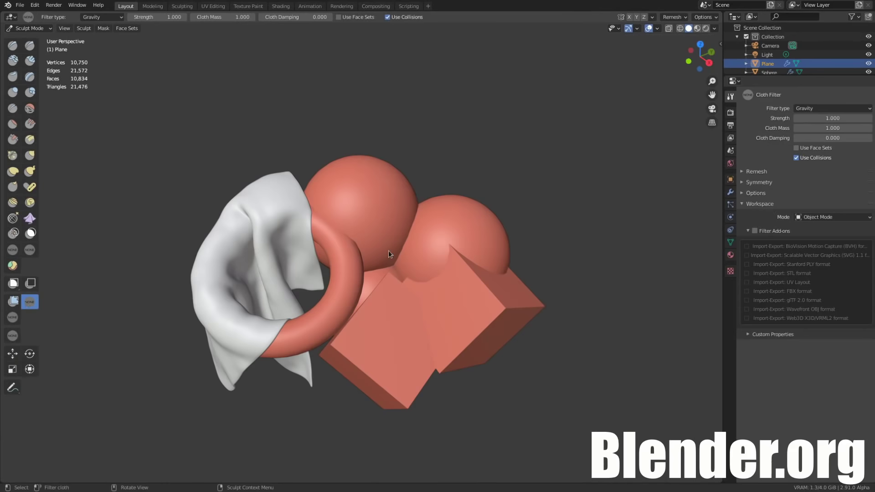
# Drape the white cloth over the red objects with the Gravity cloth filter, repositioning it from the torus to the spheres with the Cloth brush.
pyautogui.moveTo(388, 254)
pyautogui.mouseDown()
pyautogui.moveTo(343, 260)
pyautogui.moveTo(351, 249)
pyautogui.moveTo(414, 241)
pyautogui.moveTo(271, 250)
pyautogui.mouseUp()
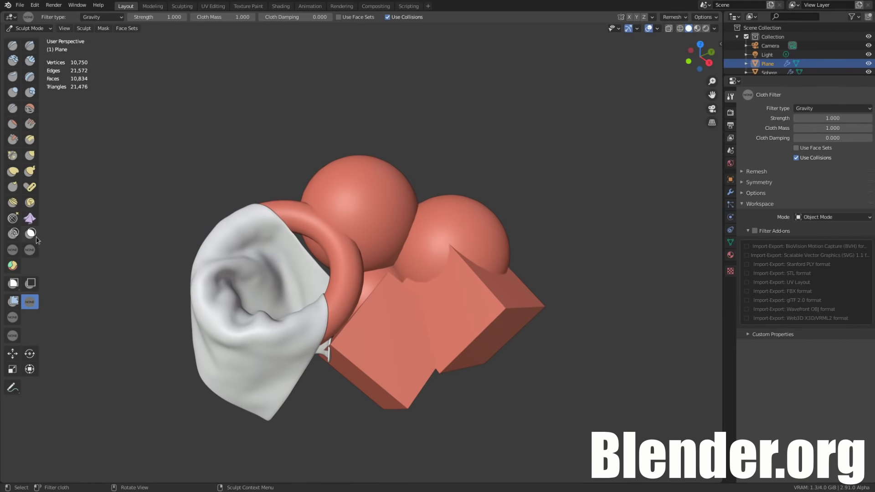
pyautogui.click(30, 218)
pyautogui.moveTo(237, 258)
pyautogui.mouseDown()
pyautogui.moveTo(253, 107)
pyautogui.moveTo(312, 49)
pyautogui.moveTo(481, 49)
pyautogui.moveTo(537, 73)
pyautogui.moveTo(510, 132)
pyautogui.moveTo(433, 101)
pyautogui.moveTo(382, 110)
pyautogui.mouseUp()
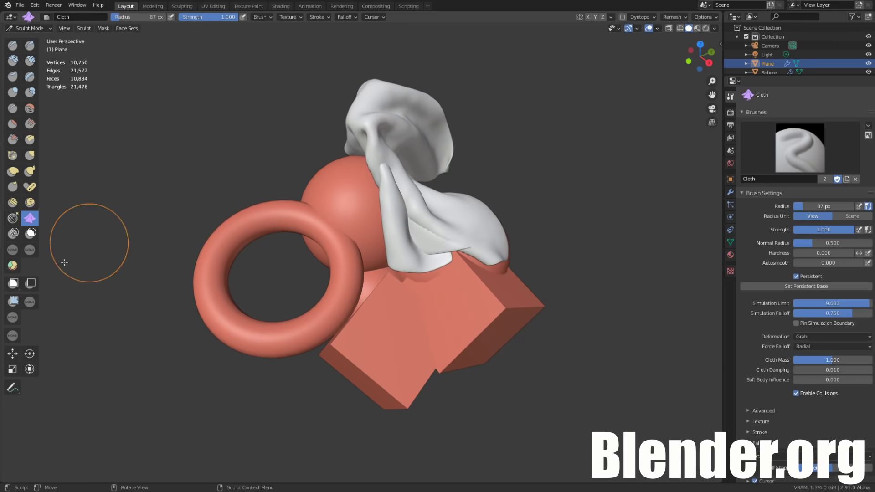
pyautogui.click(31, 303)
pyautogui.moveTo(144, 280); pyautogui.dragTo(277, 252)
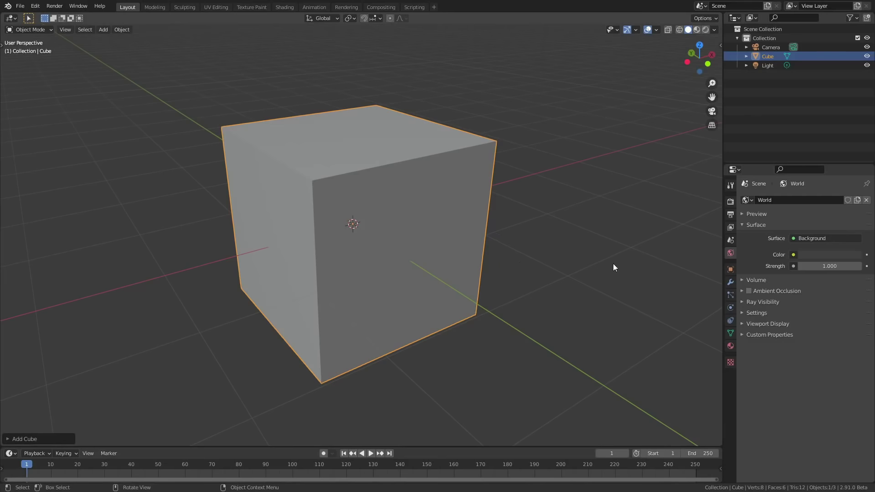
# Search the properties for "materi" and add a new material to the cube, clearing the search when done.
pyautogui.click(793, 171)
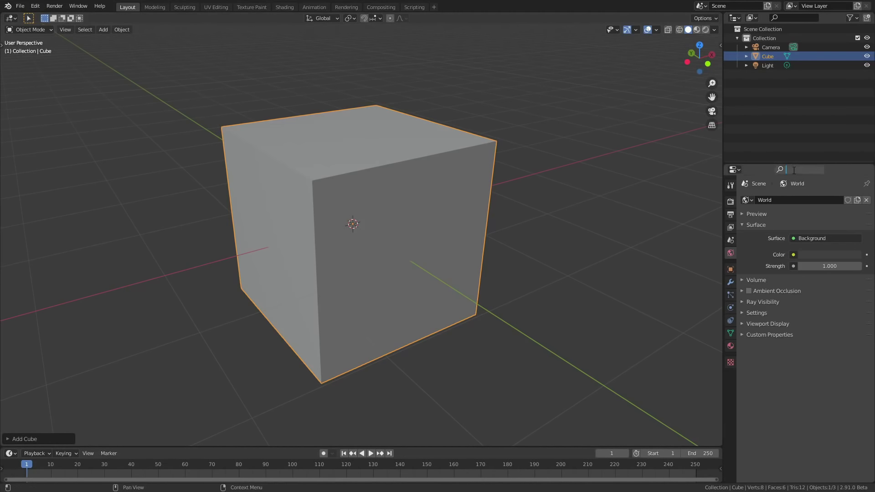
pyautogui.write('materi')
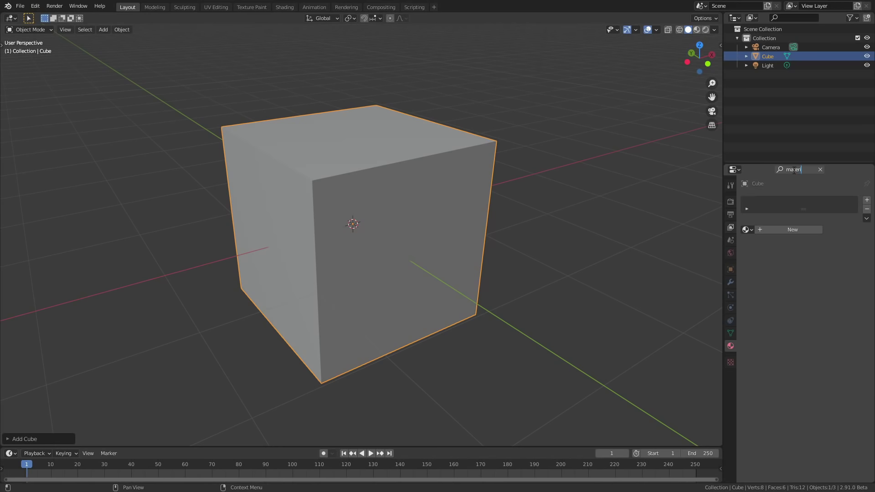
pyautogui.click(774, 228)
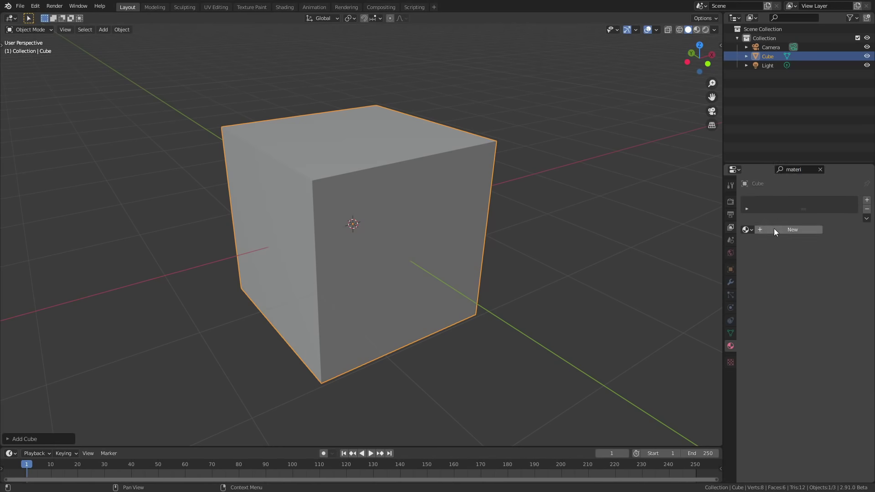
pyautogui.click(775, 228)
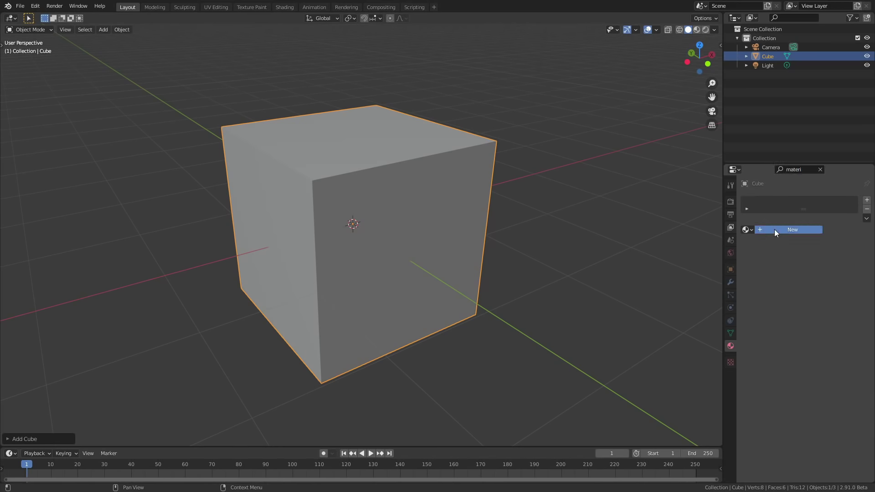
pyautogui.click(820, 170)
# Search the properties for "wirefra" and set the cube's viewport display to Wire, clearing the search when done.
pyautogui.click(800, 170)
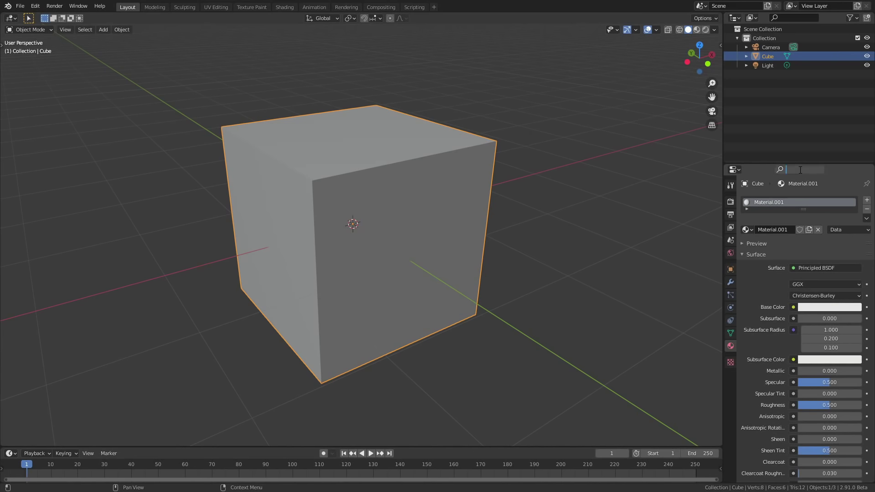
pyautogui.write('wirefra')
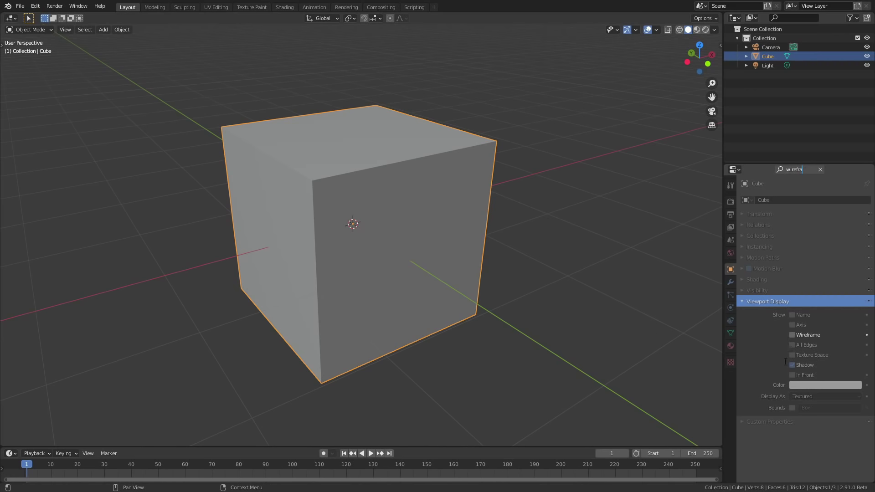
pyautogui.click(823, 401)
pyautogui.click(823, 395)
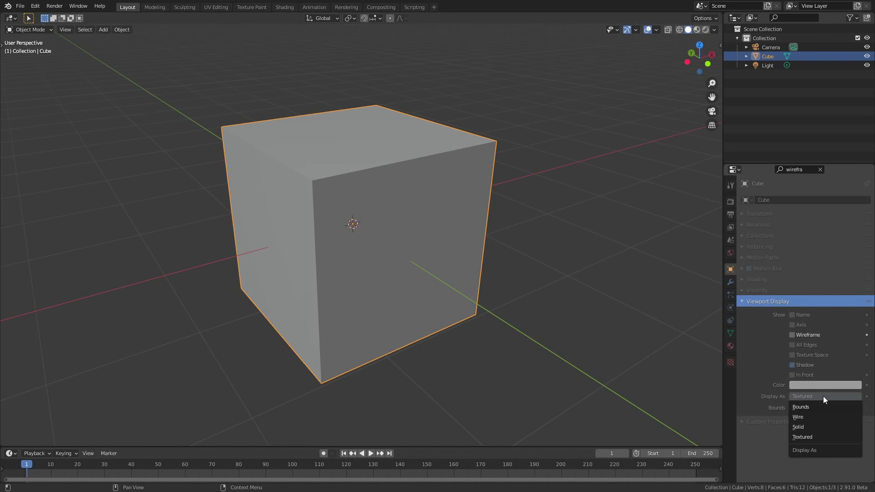
pyautogui.click(810, 417)
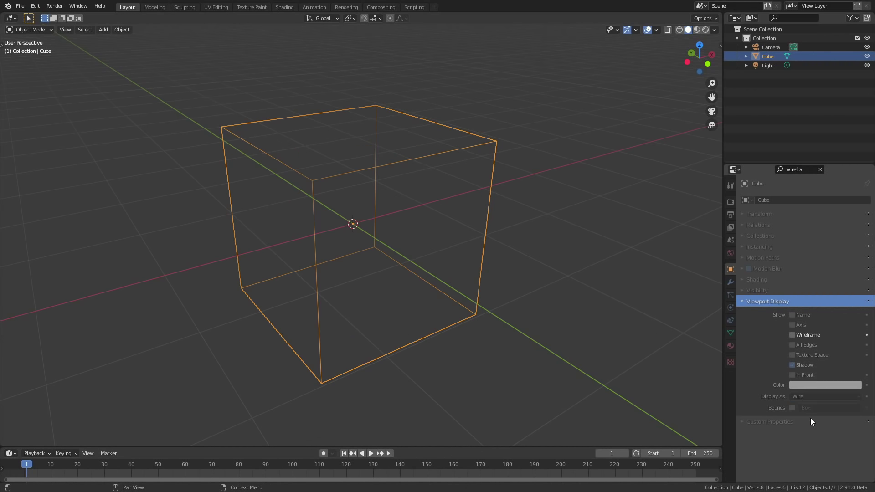
pyautogui.click(820, 170)
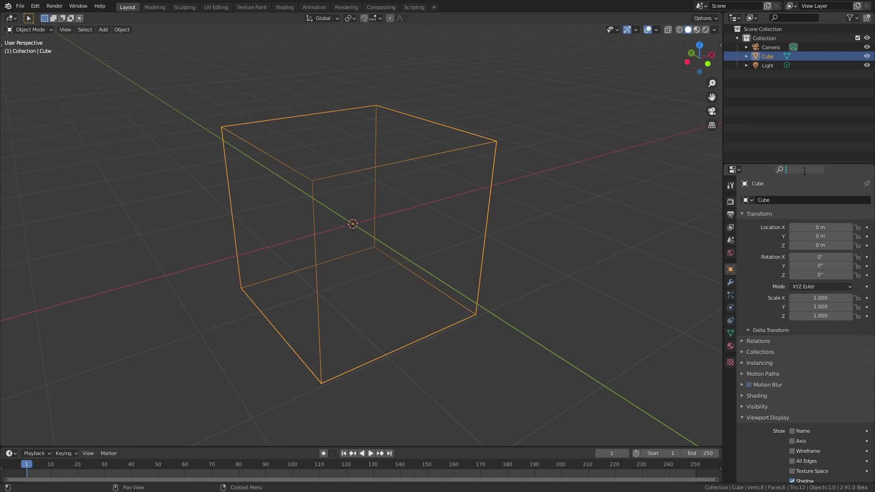
# Search the properties for "soft boddy" and enable Soft Body physics on the cube.
pyautogui.write('soft bo')
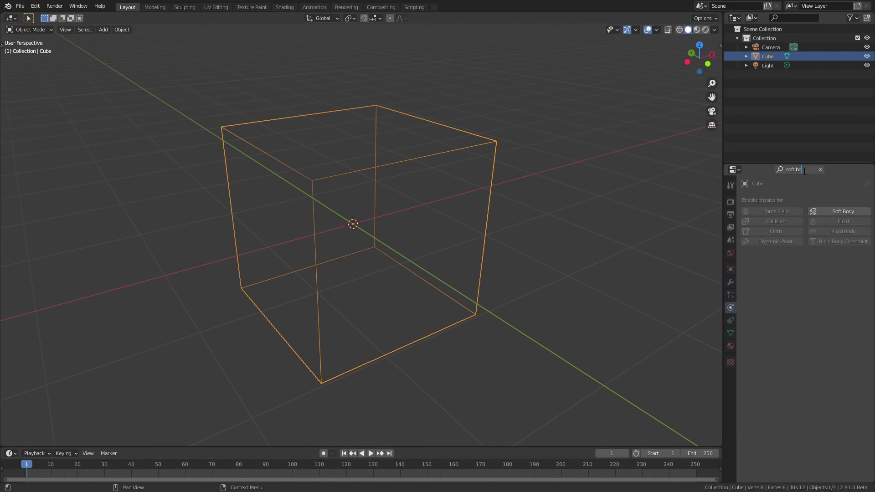
pyautogui.write('qdy')
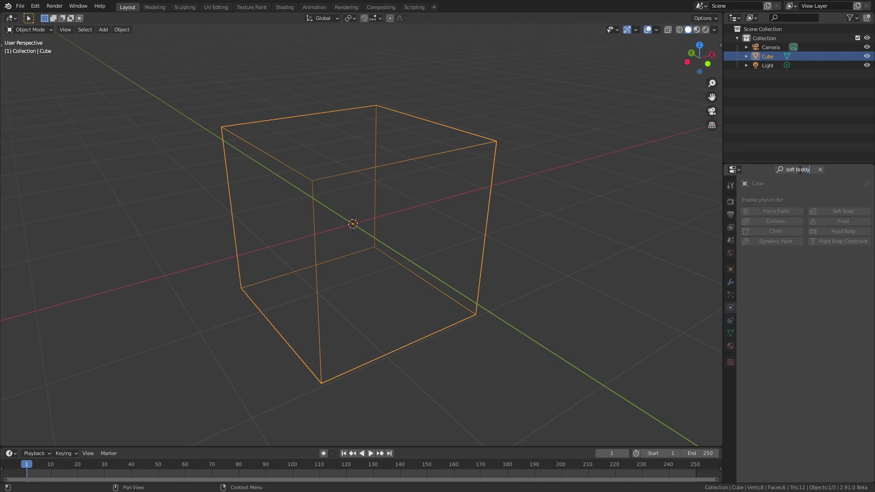
pyautogui.press('Return')
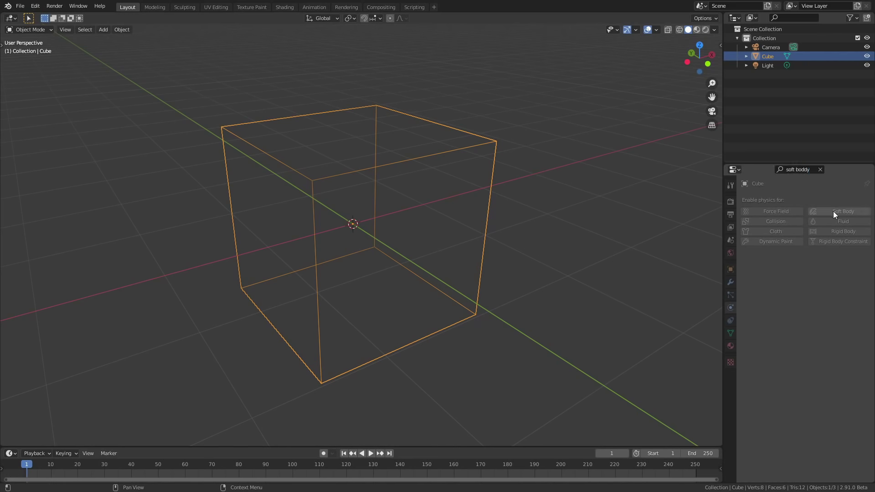
pyautogui.click(835, 215)
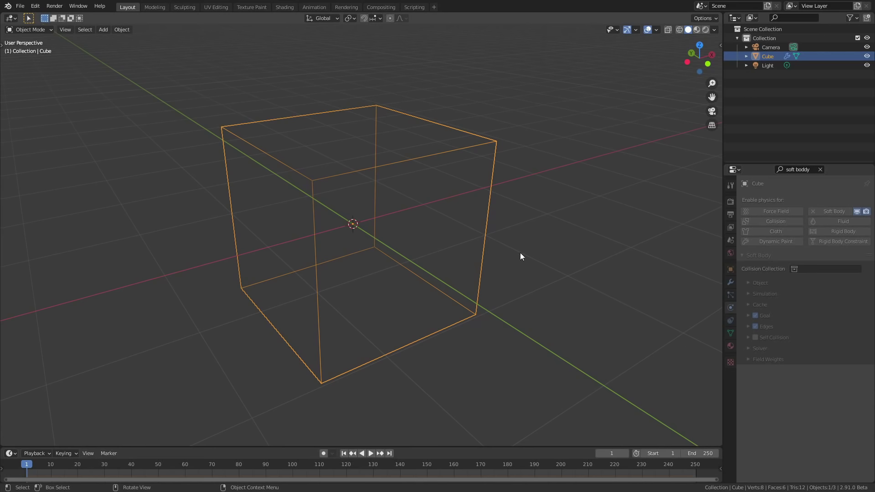
pyautogui.moveTo(521, 253); pyautogui.dragTo(579, 257, button='middle')
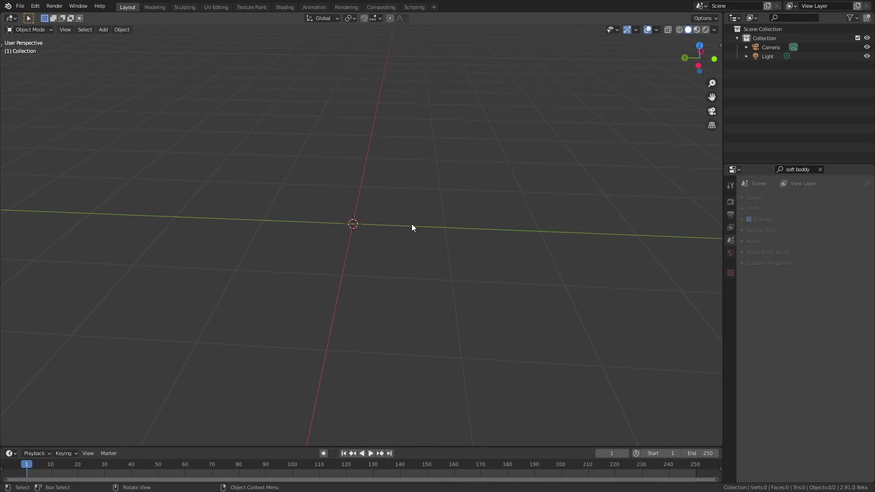
# Add a Bezier curve to the emptied scene and clear the properties search.
pyautogui.hotkey('shift', 'a')
pyautogui.moveTo(411, 224)
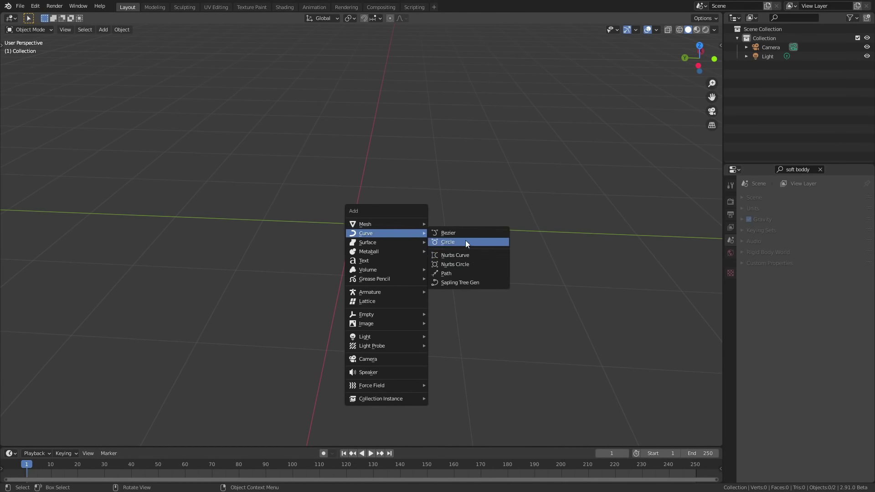
pyautogui.click(466, 241)
pyautogui.click(820, 169)
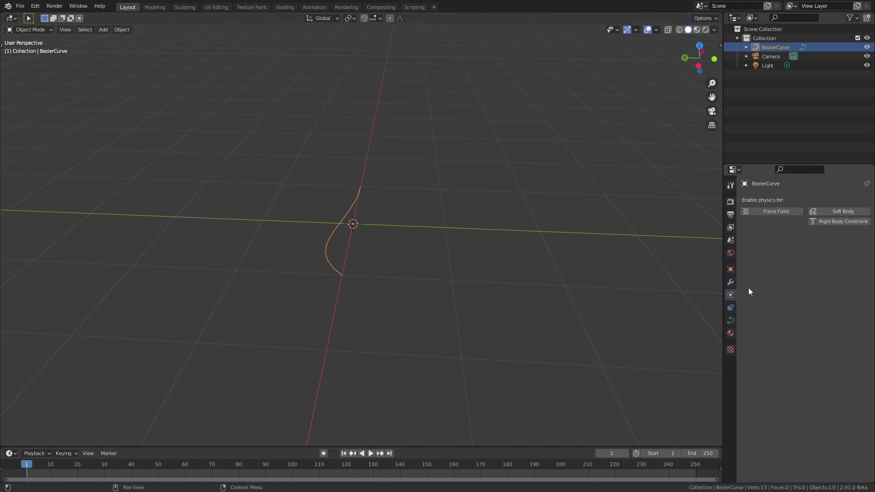
# Give the Bezier curve a round bevel with a depth of 0.23 m and a resolution of 12.
pyautogui.click(730, 320)
pyautogui.scroll(-3, 777, 376)
pyautogui.moveTo(816, 384); pyautogui.dragTo(843, 395)
pyautogui.moveTo(320, 212); pyautogui.dragTo(344, 218, button='middle')
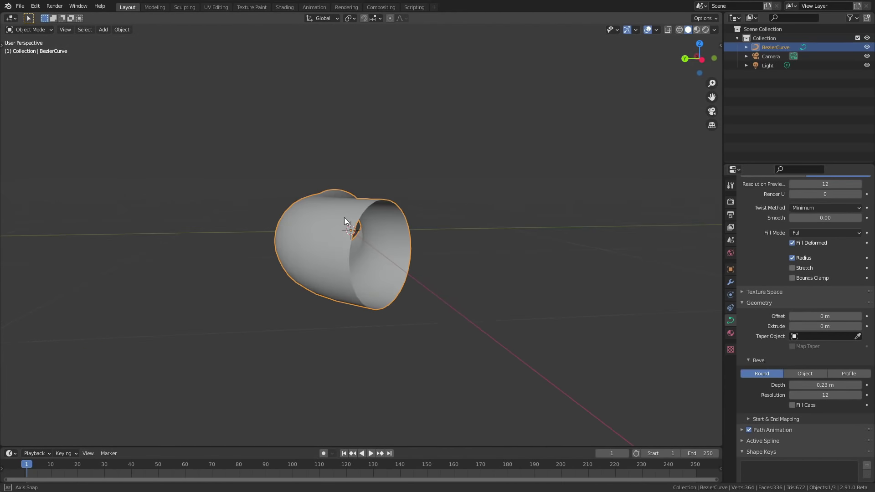
# Switch the curve's bevel to Profile and enable Fill Caps to close its ends.
pyautogui.click(844, 376)
pyautogui.scroll(-3, 772, 389)
pyautogui.click(792, 351)
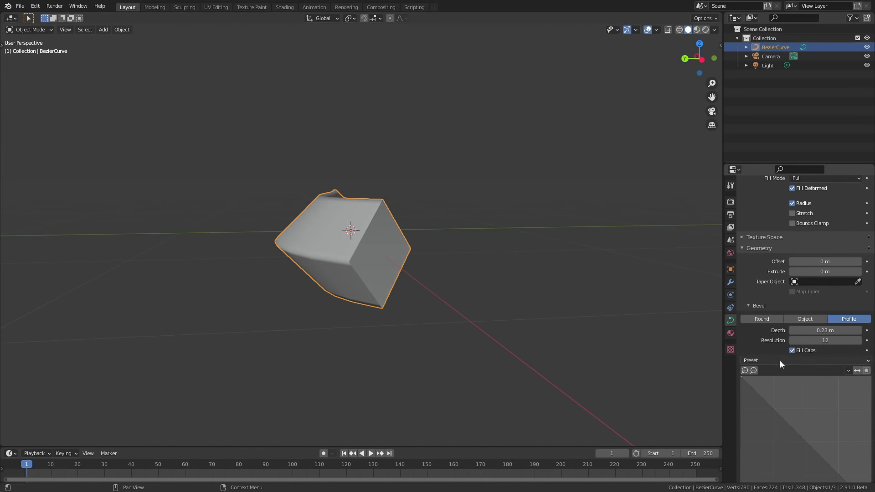
# Reshape the curve's bevel profile into a wavy outline with several added control points, and raise the bevel resolution a few increments.
pyautogui.scroll(-3, 780, 360)
pyautogui.moveTo(759, 331); pyautogui.dragTo(776, 333)
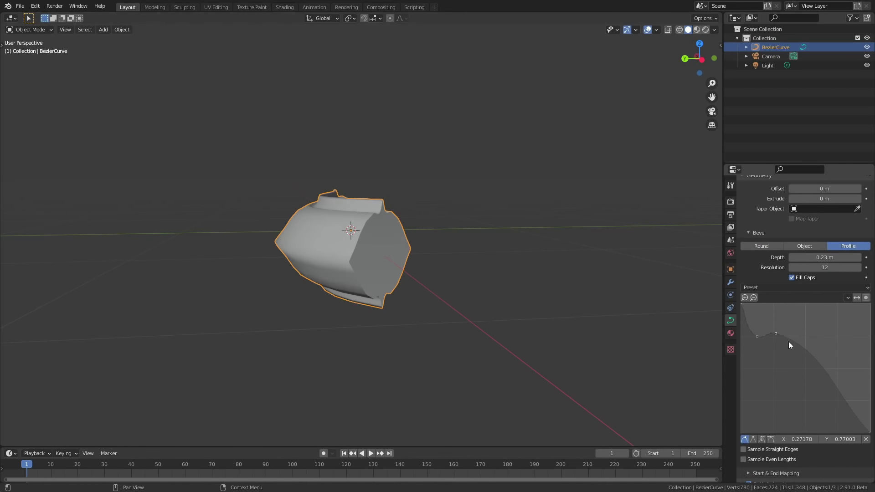
pyautogui.moveTo(822, 368); pyautogui.dragTo(822, 341)
pyautogui.moveTo(850, 382); pyautogui.dragTo(828, 410)
pyautogui.click(857, 268)
pyautogui.click(857, 269)
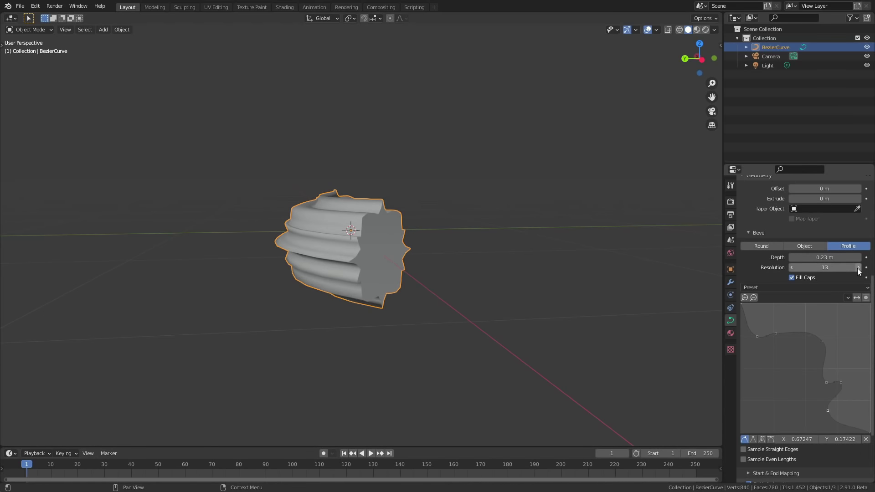
pyautogui.click(857, 268)
pyautogui.moveTo(319, 228); pyautogui.dragTo(358, 228, button='middle')
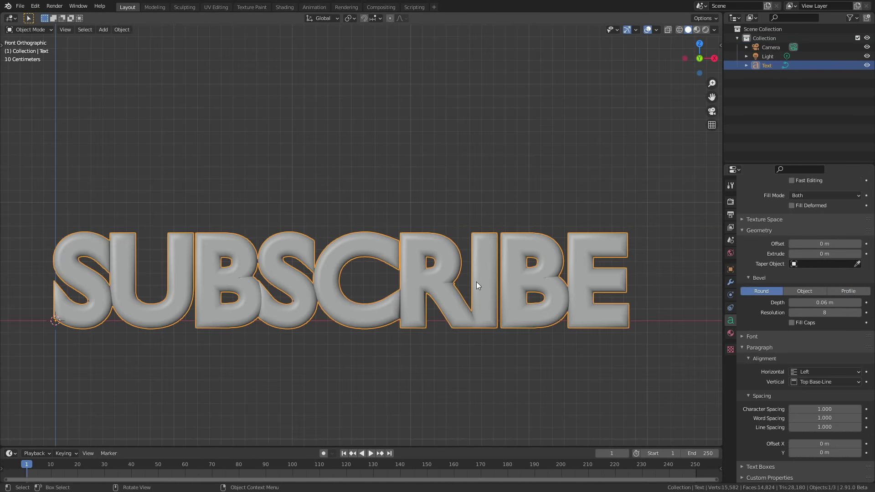
# Set the SUBSCRIBE text's bevel to Profile with Fill Caps enabled, and reshape the profile into a wavy outline using added control points.
pyautogui.click(847, 291)
pyautogui.click(805, 323)
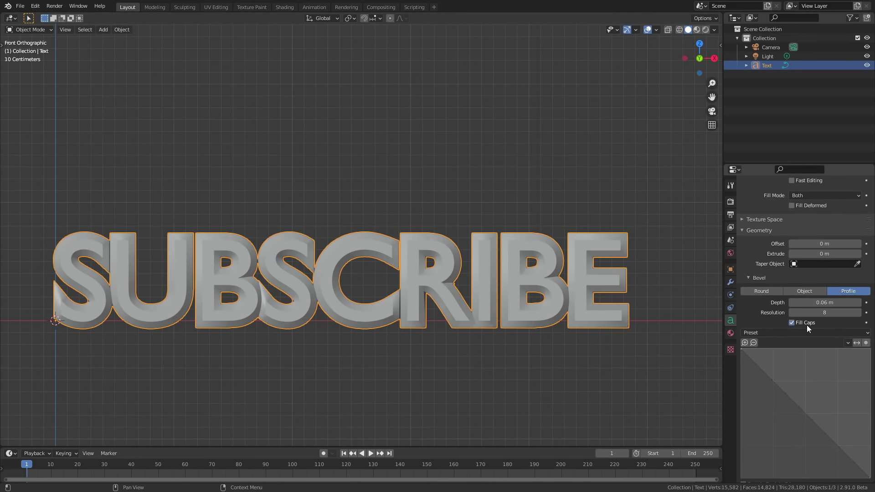
pyautogui.scroll(-4, 806, 324)
pyautogui.moveTo(780, 331); pyautogui.dragTo(776, 303)
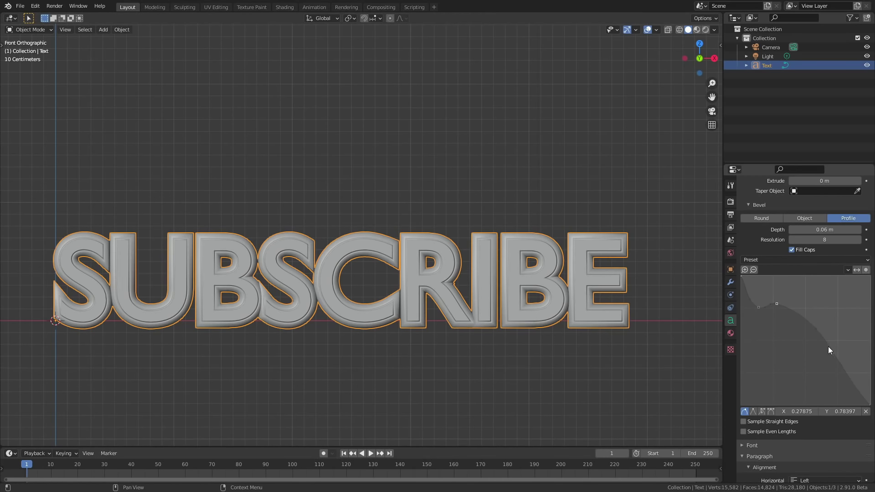
pyautogui.moveTo(827, 346); pyautogui.dragTo(828, 374)
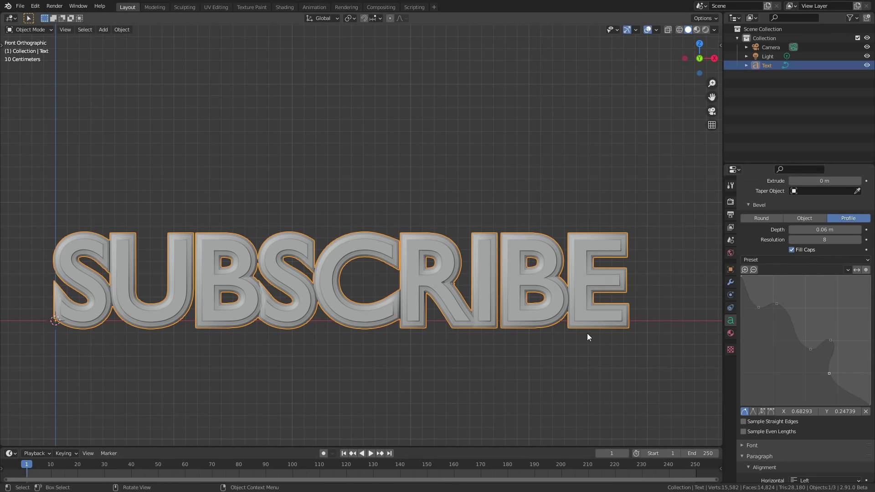